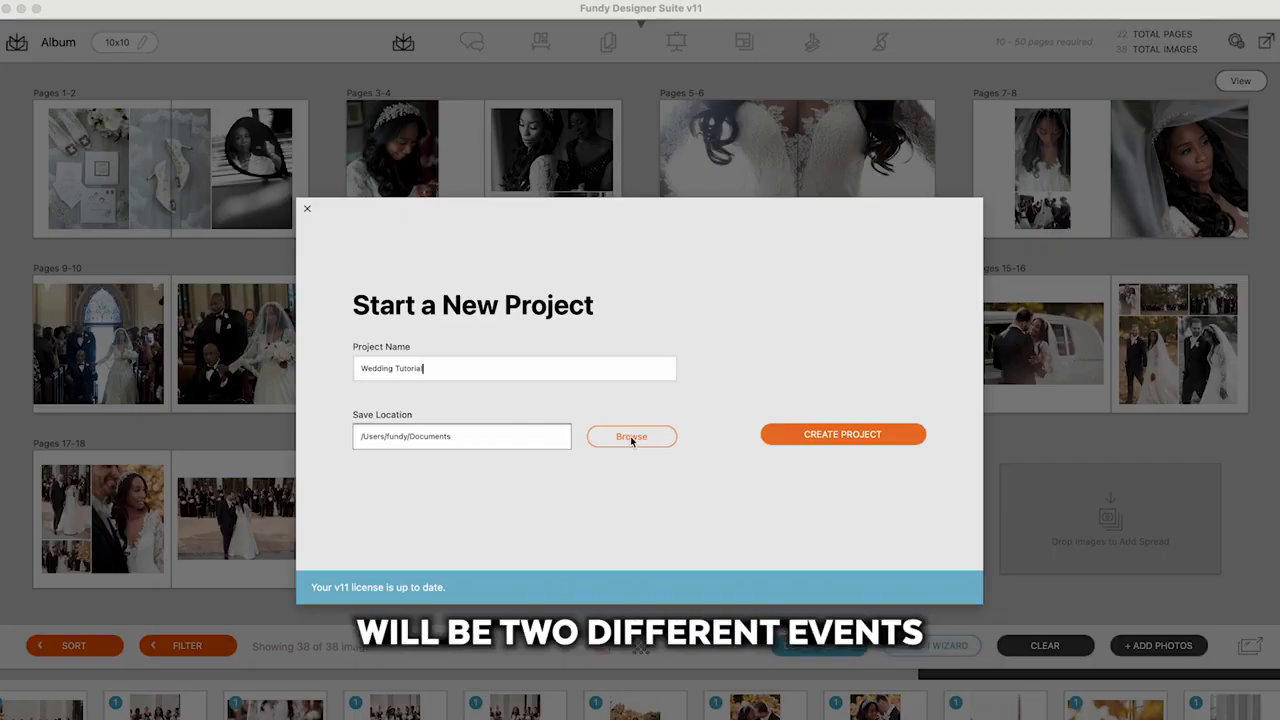
- Create the Wedding Tutorial project and import the selected folder of wedding photos with the Intelligent Retouch skin preset applied
{"action": "left_click", "coordinate": [812, 440]}
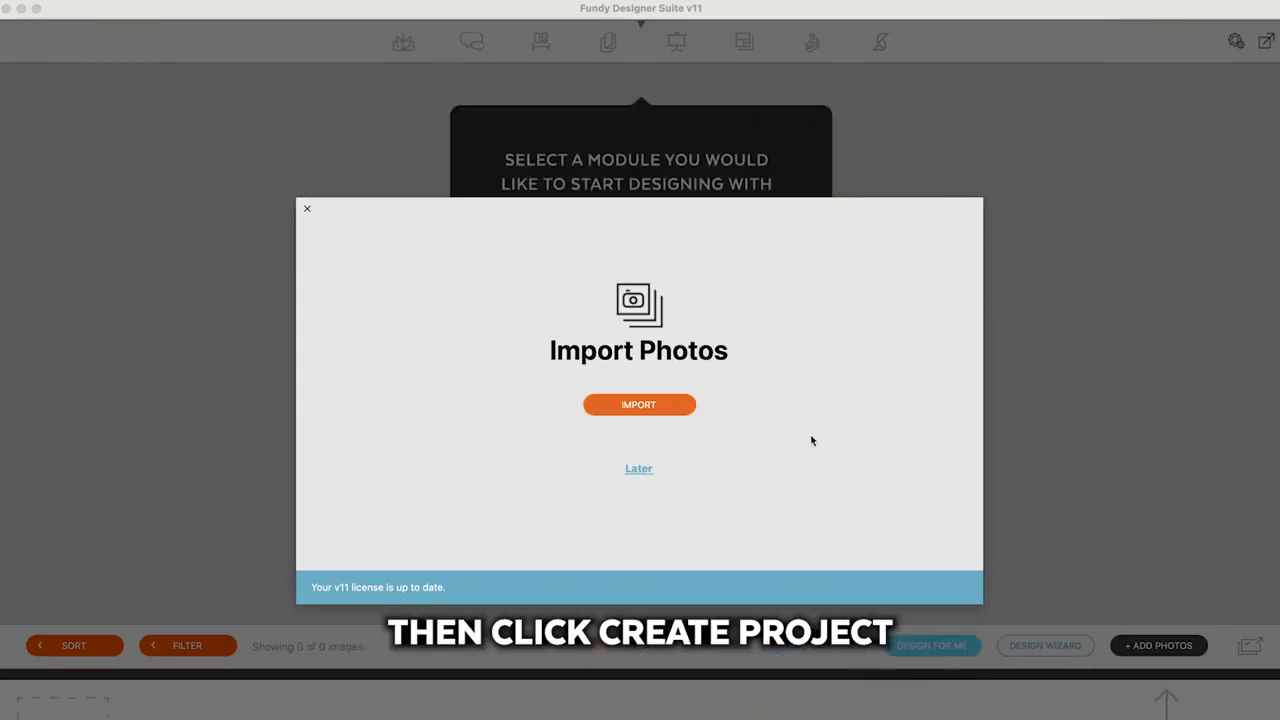
{"action": "left_click", "coordinate": [664, 407]}
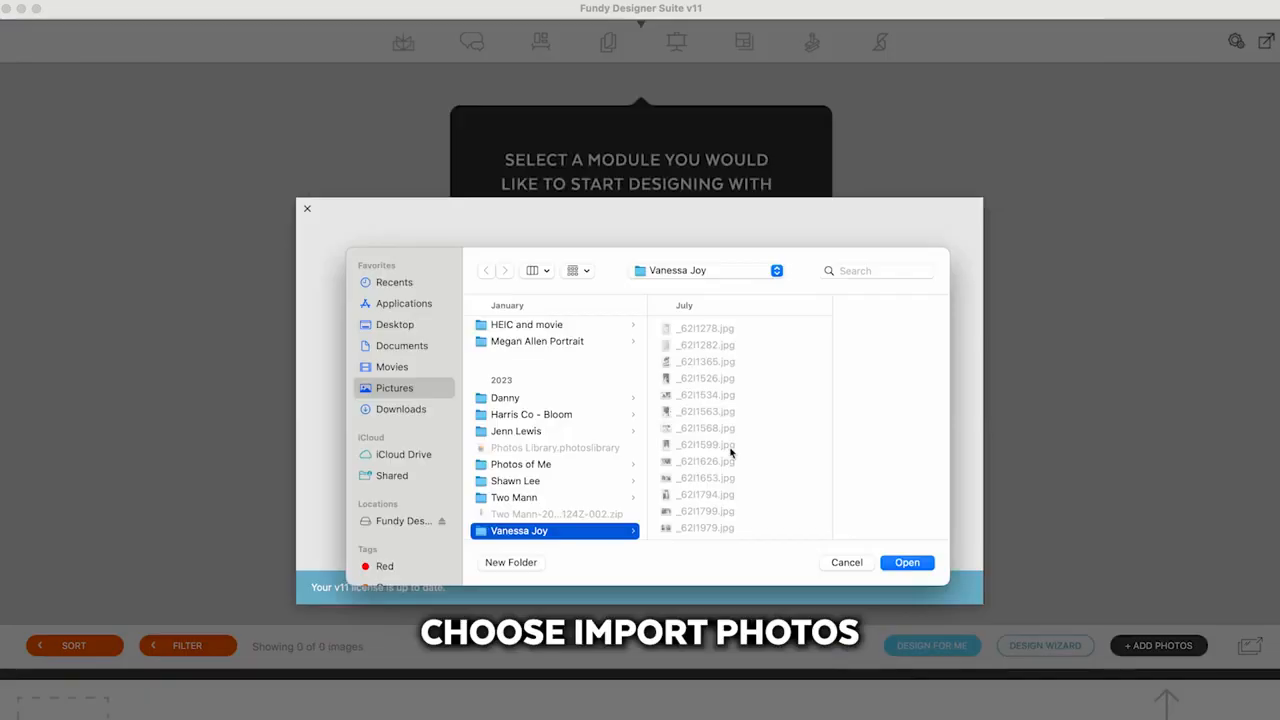
{"action": "left_click", "coordinate": [907, 563]}
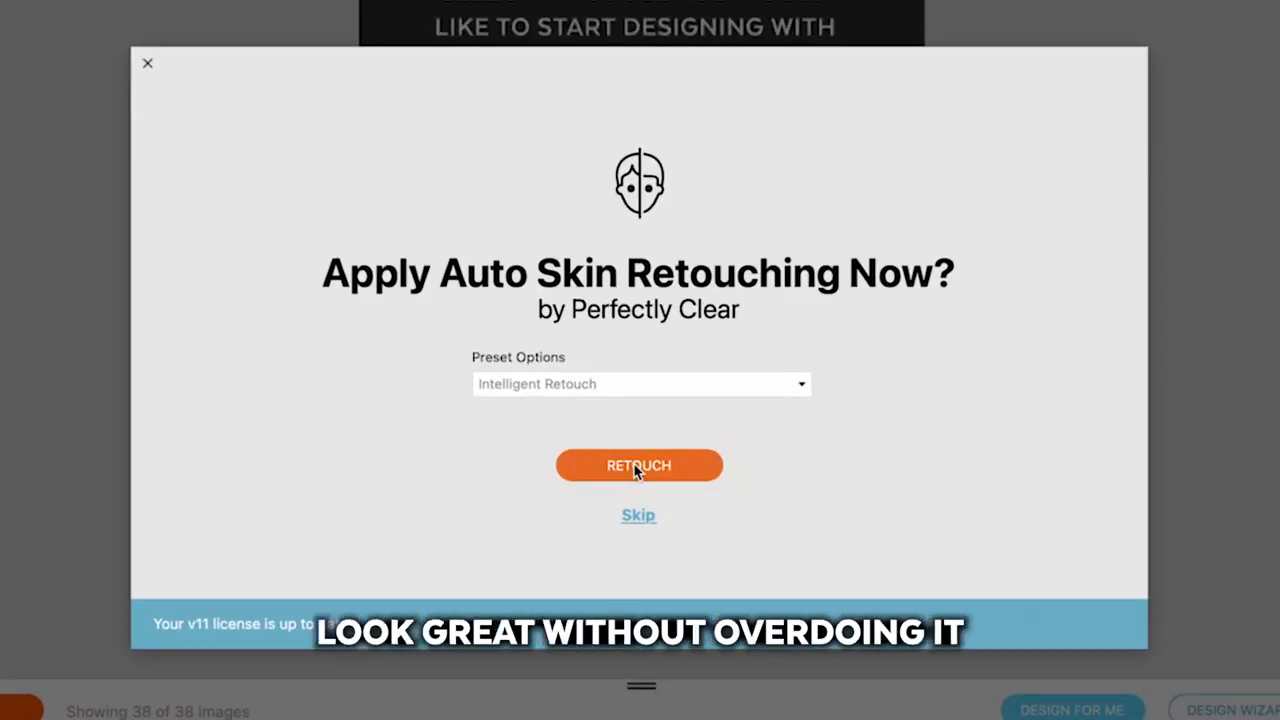
{"action": "left_click", "coordinate": [637, 468]}
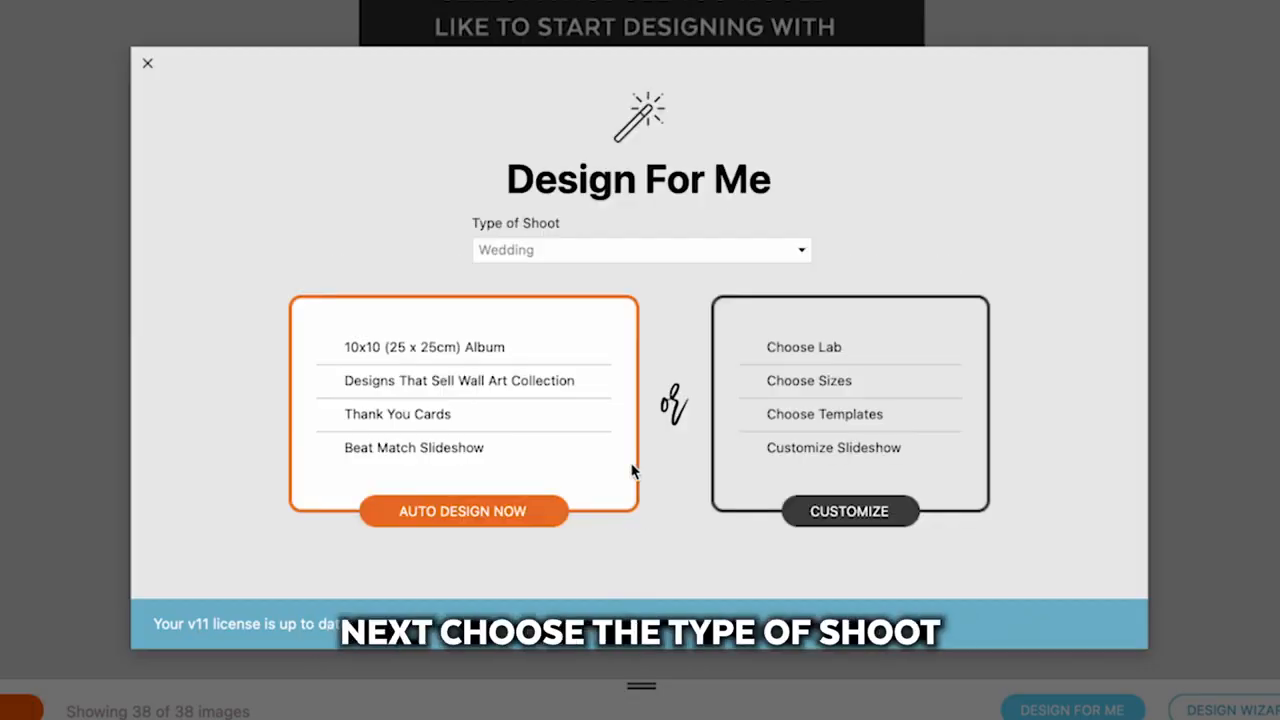
- Try the Engagement and Graduation shoot types for the automatic design
{"action": "left_click", "coordinate": [564, 254]}
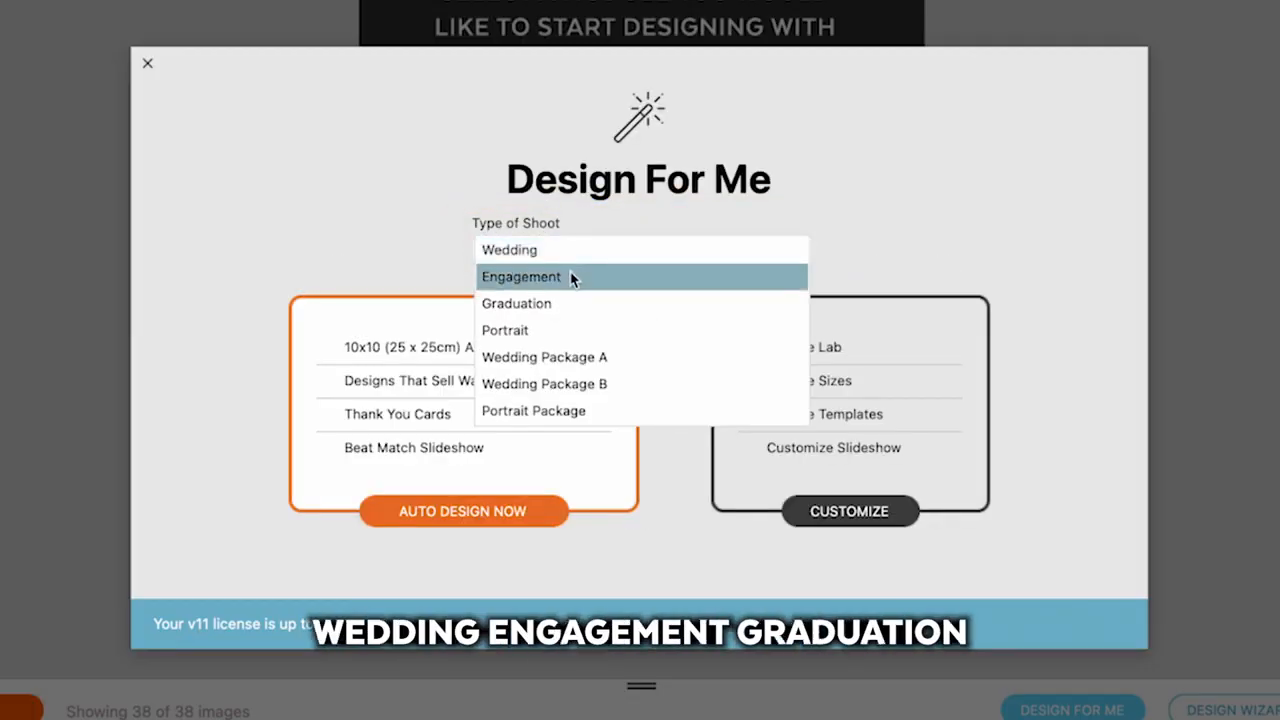
{"action": "left_click", "coordinate": [571, 277]}
{"action": "left_click", "coordinate": [570, 258]}
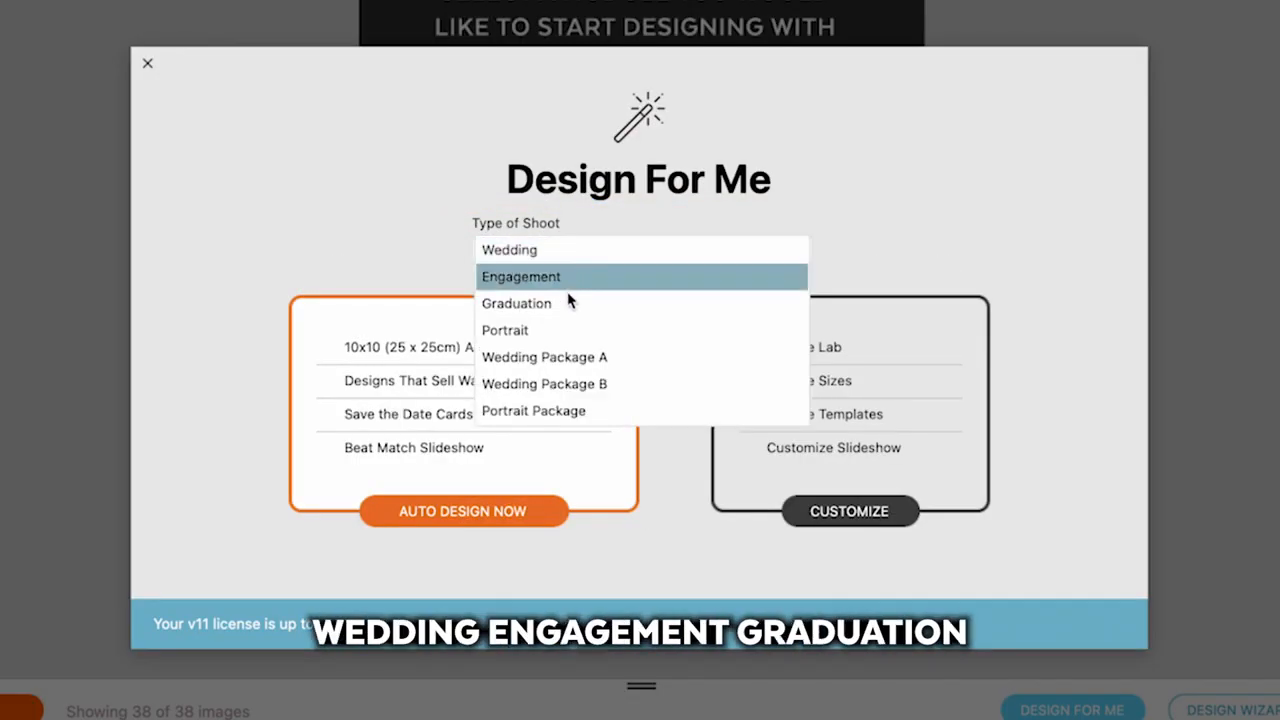
{"action": "left_click", "coordinate": [569, 297]}
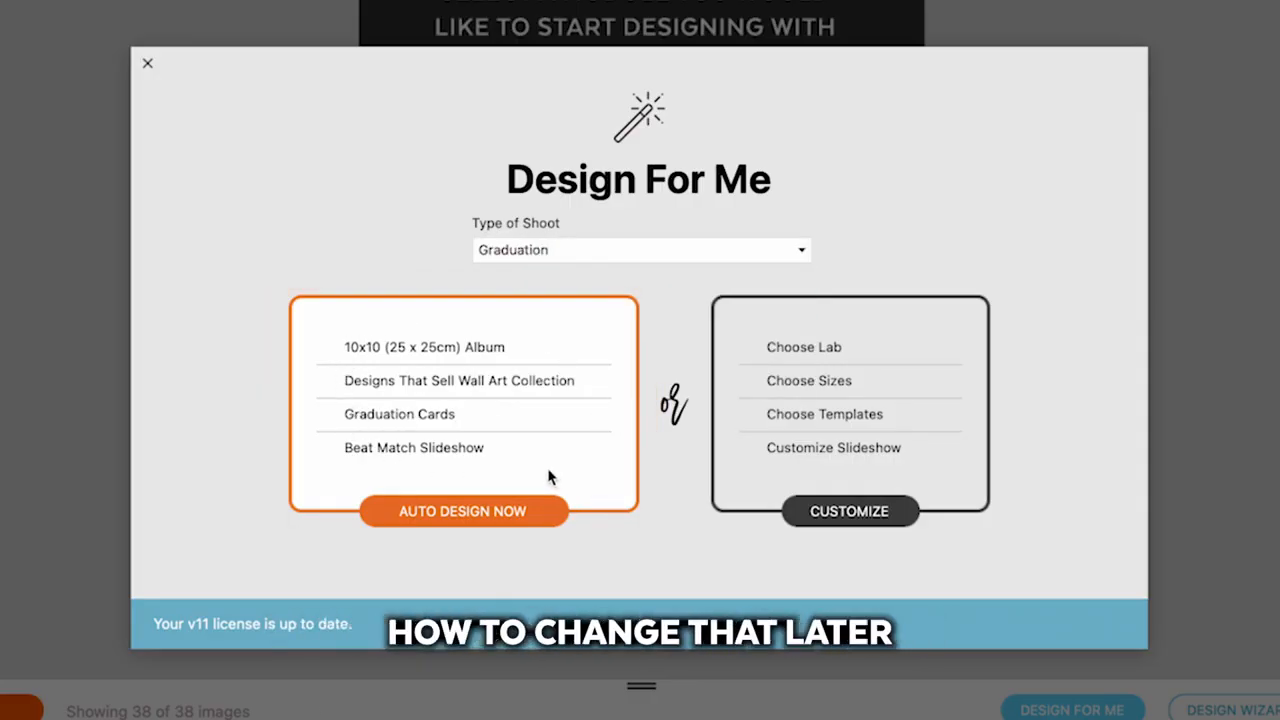
- Auto-design the default product set for a Wedding shoot and open the designed album
{"action": "left_click", "coordinate": [547, 252]}
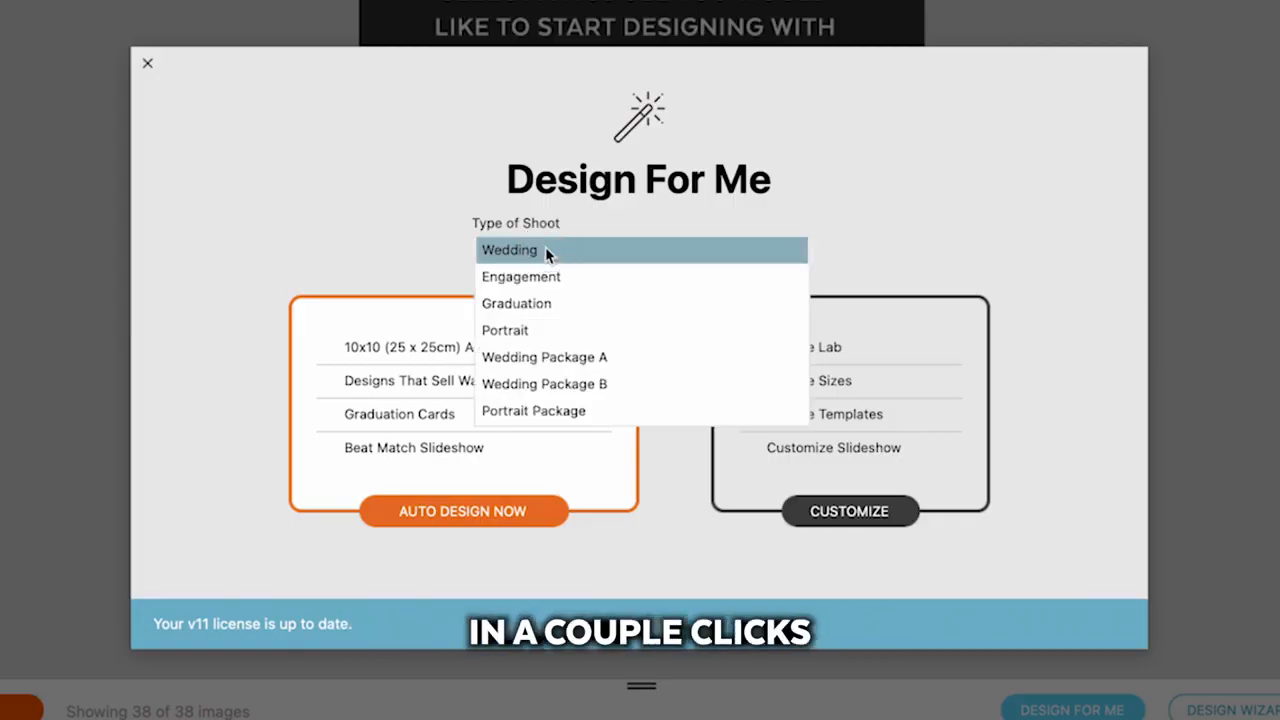
{"action": "left_click", "coordinate": [545, 252]}
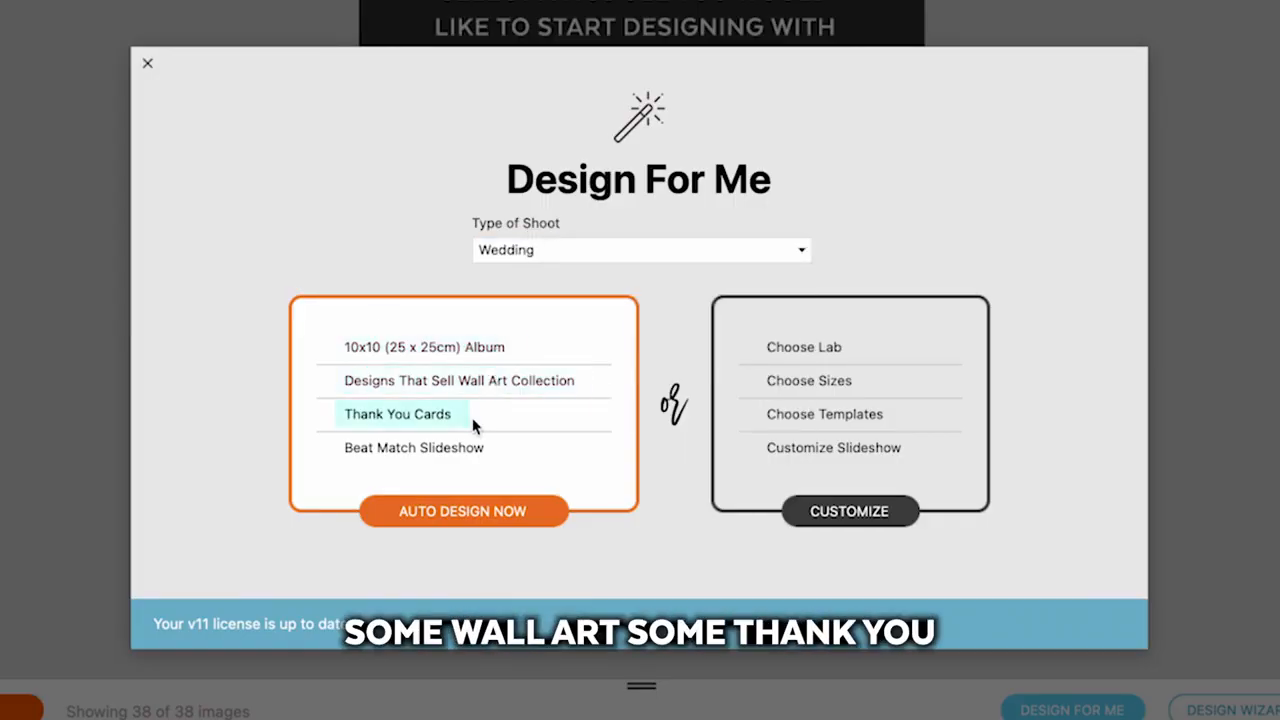
{"action": "left_click", "coordinate": [504, 513]}
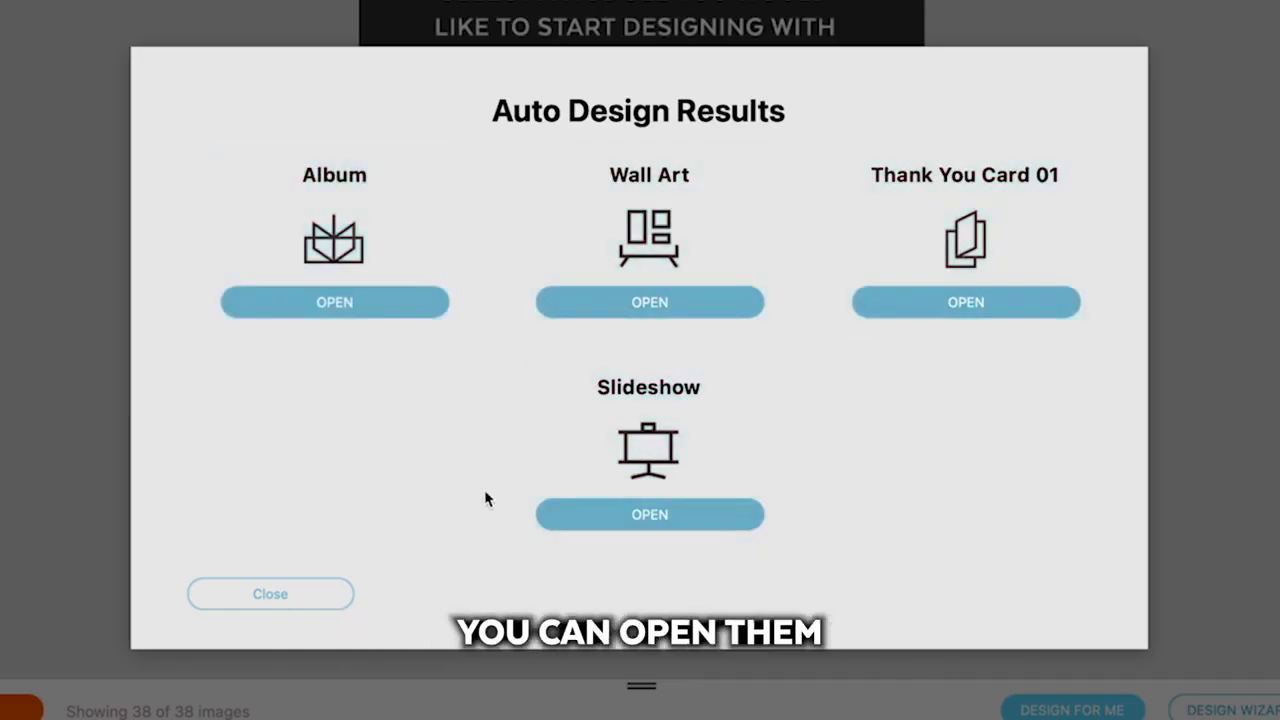
{"action": "left_click", "coordinate": [381, 300]}
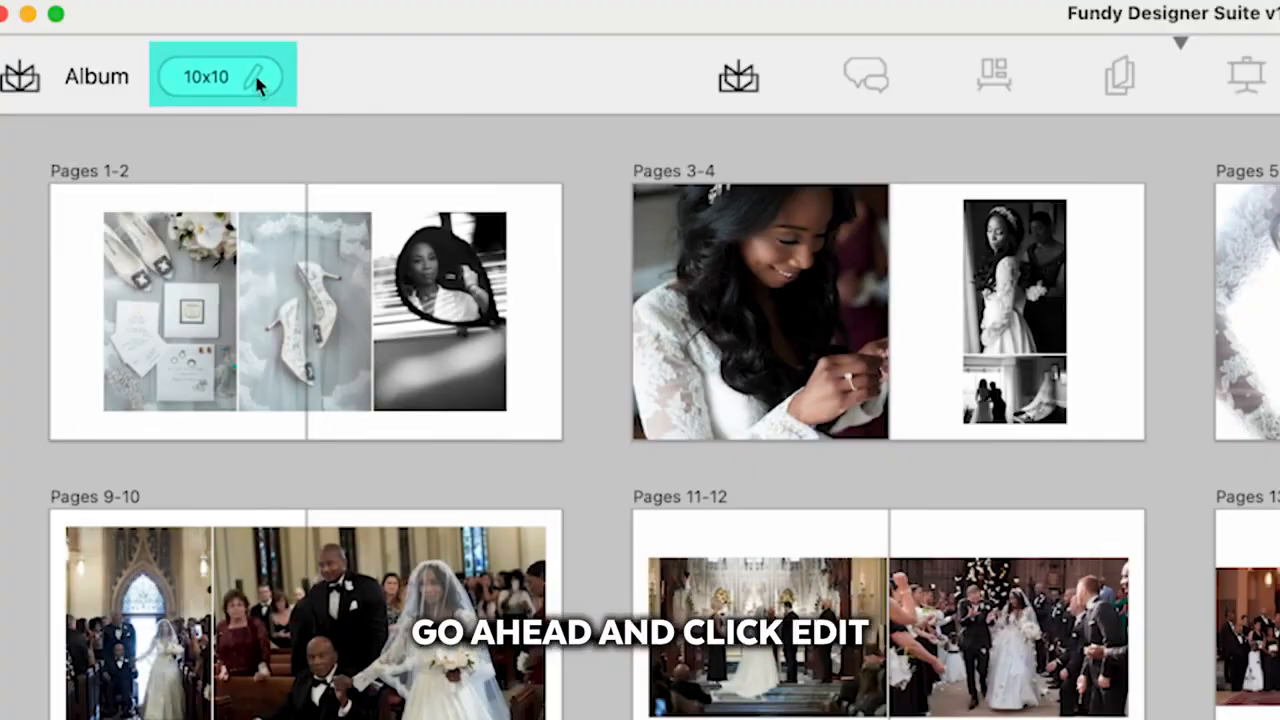
- Edit the album options and change the print company to RedTree Albums
{"action": "left_click", "coordinate": [256, 82]}
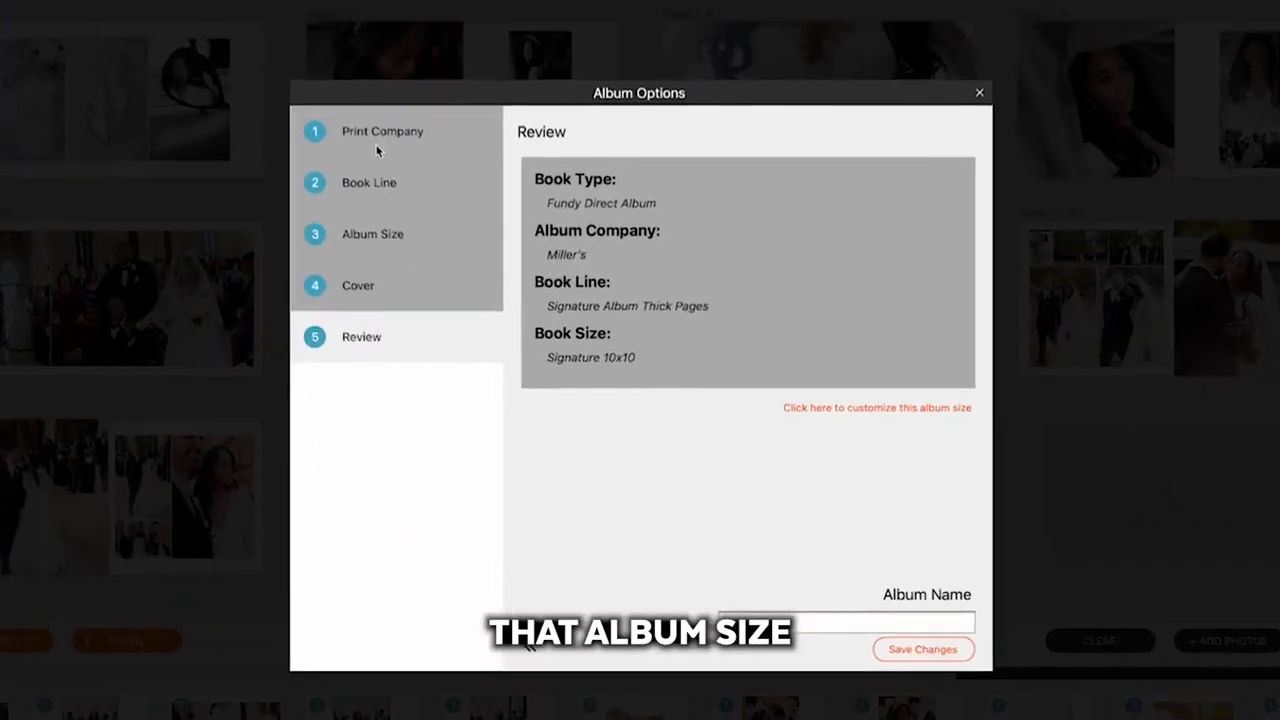
{"action": "left_click", "coordinate": [405, 205]}
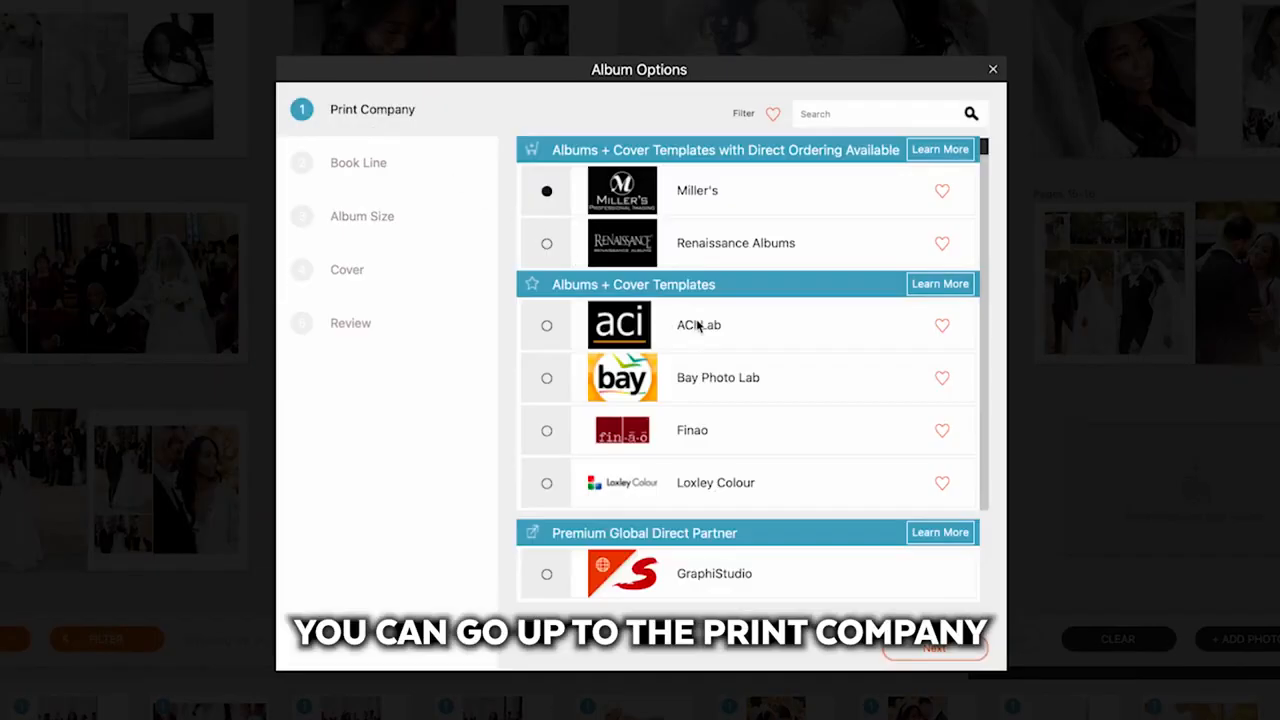
{"action": "scroll", "coordinate": [697, 325], "scroll_direction": "down", "scroll_amount": 5}
{"action": "scroll", "coordinate": [697, 325], "scroll_direction": "up", "scroll_amount": 5}
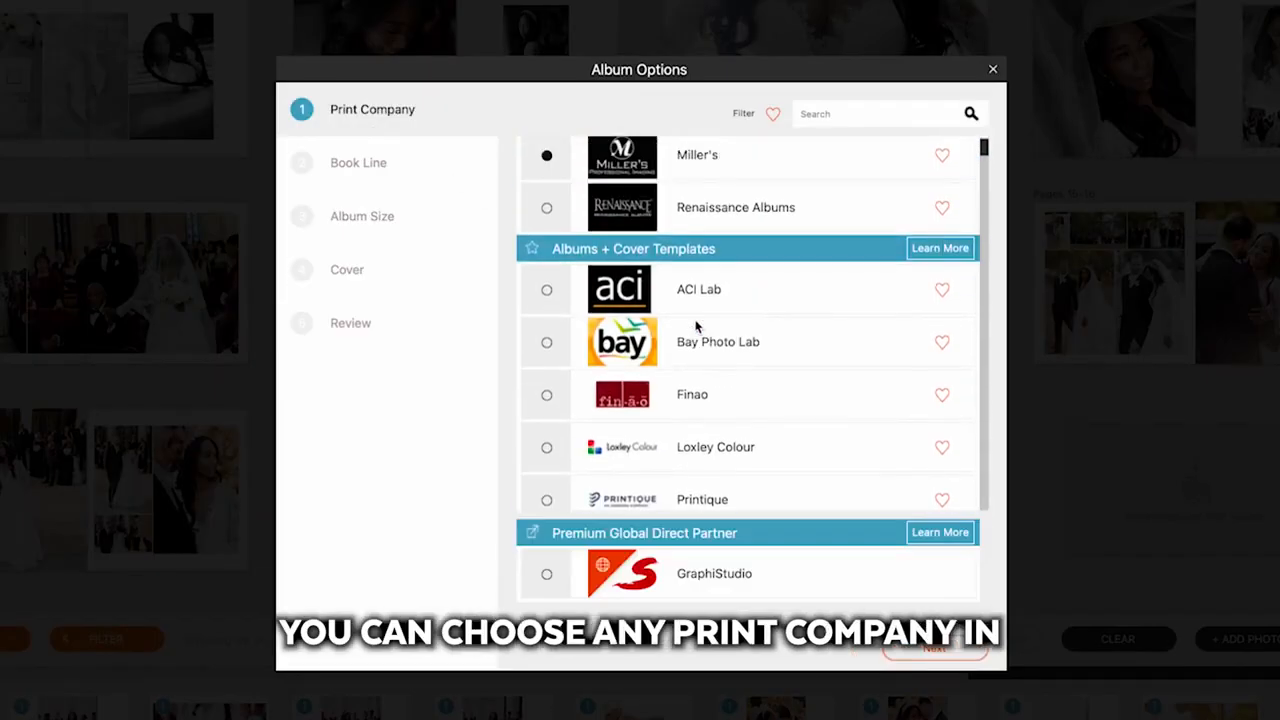
{"action": "scroll", "coordinate": [697, 325], "scroll_direction": "down", "scroll_amount": 1}
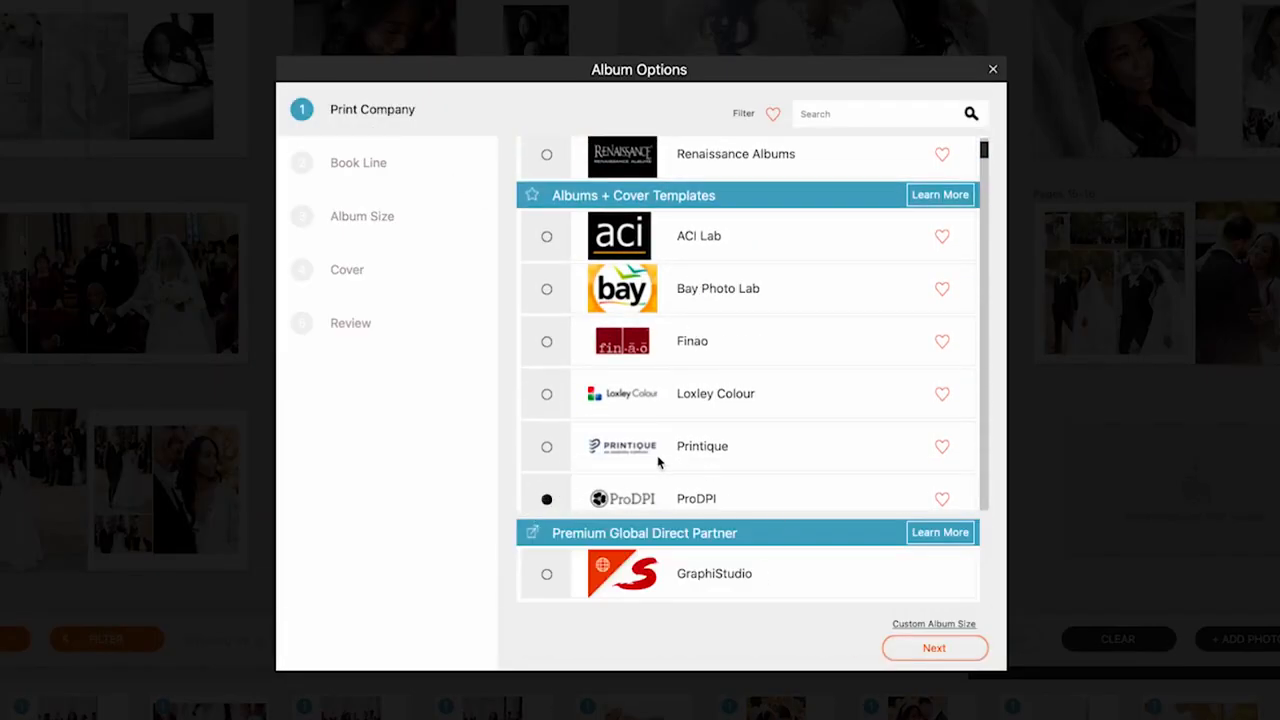
{"action": "left_click", "coordinate": [546, 447]}
{"action": "left_click", "coordinate": [547, 394]}
{"action": "scroll", "coordinate": [578, 408], "scroll_direction": "down", "scroll_amount": 3}
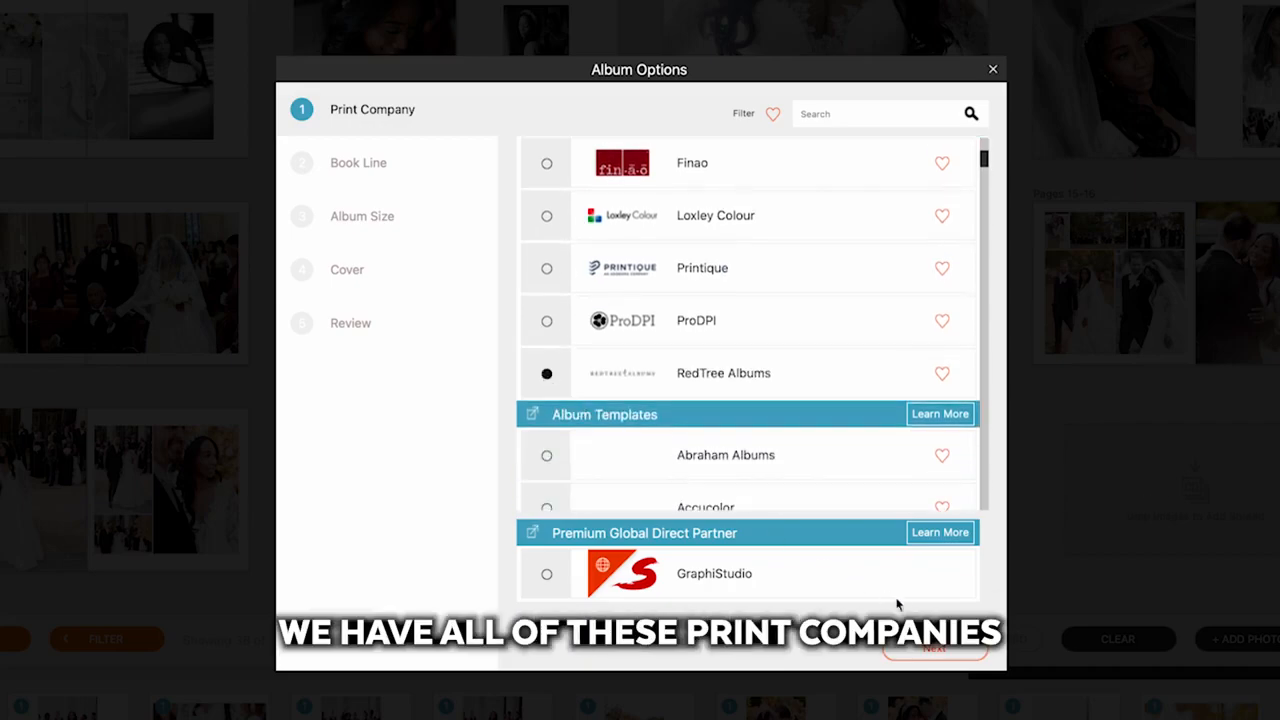
{"action": "left_click", "coordinate": [932, 660]}
- Choose the RedTree Album book line and set the album size to RedTree Album 12x9
{"action": "left_click", "coordinate": [631, 260]}
{"action": "left_click", "coordinate": [950, 656]}
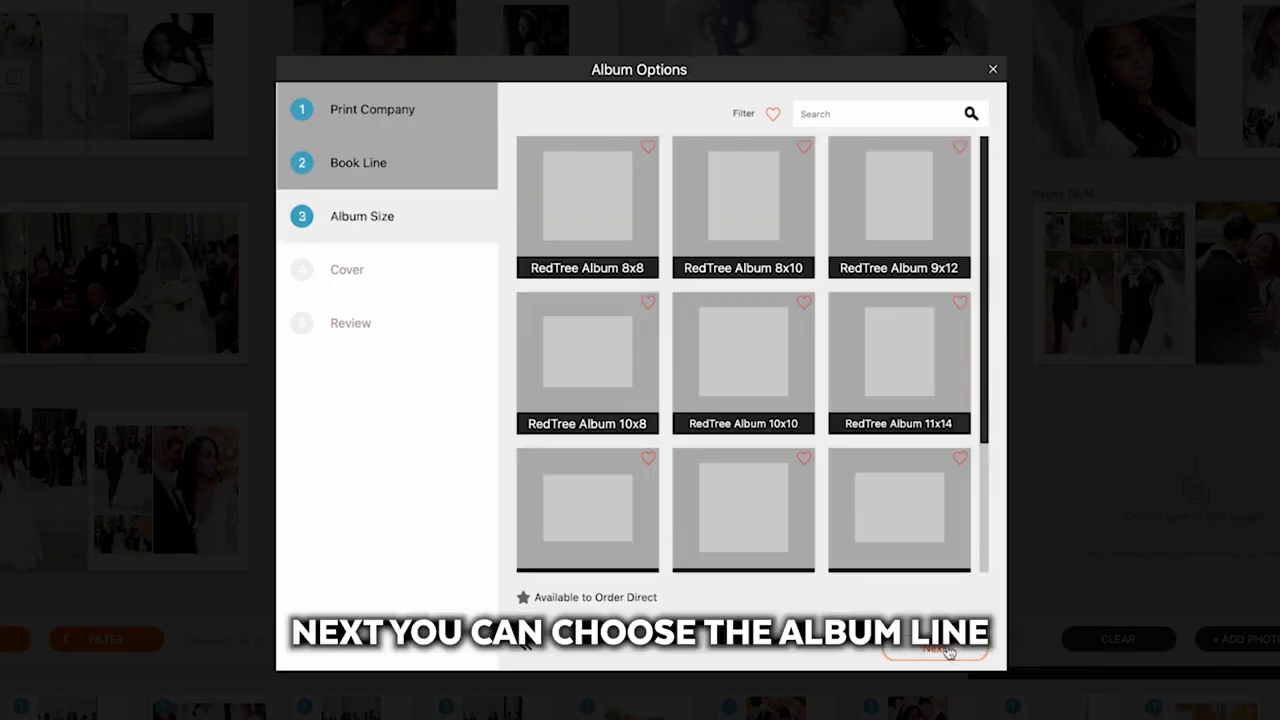
{"action": "left_click", "coordinate": [723, 374]}
{"action": "scroll", "coordinate": [837, 380], "scroll_direction": "down", "scroll_amount": 1}
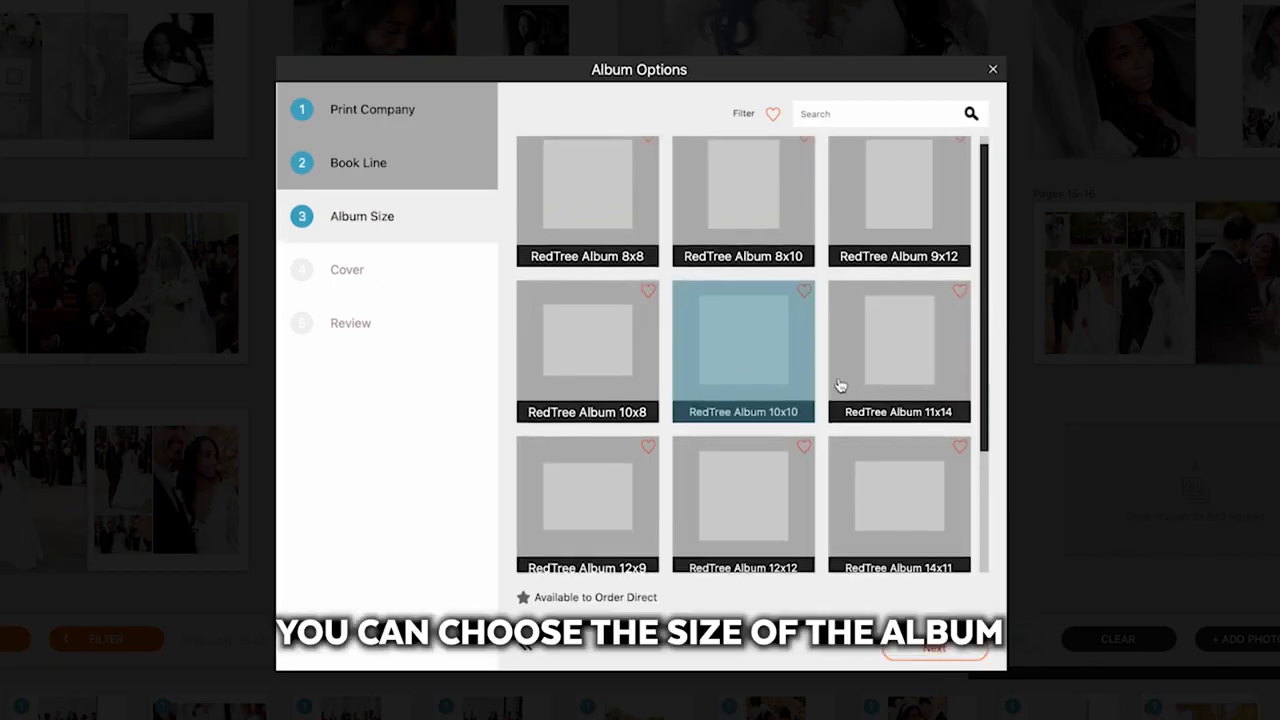
{"action": "left_click", "coordinate": [586, 508]}
{"action": "left_click", "coordinate": [925, 652]}
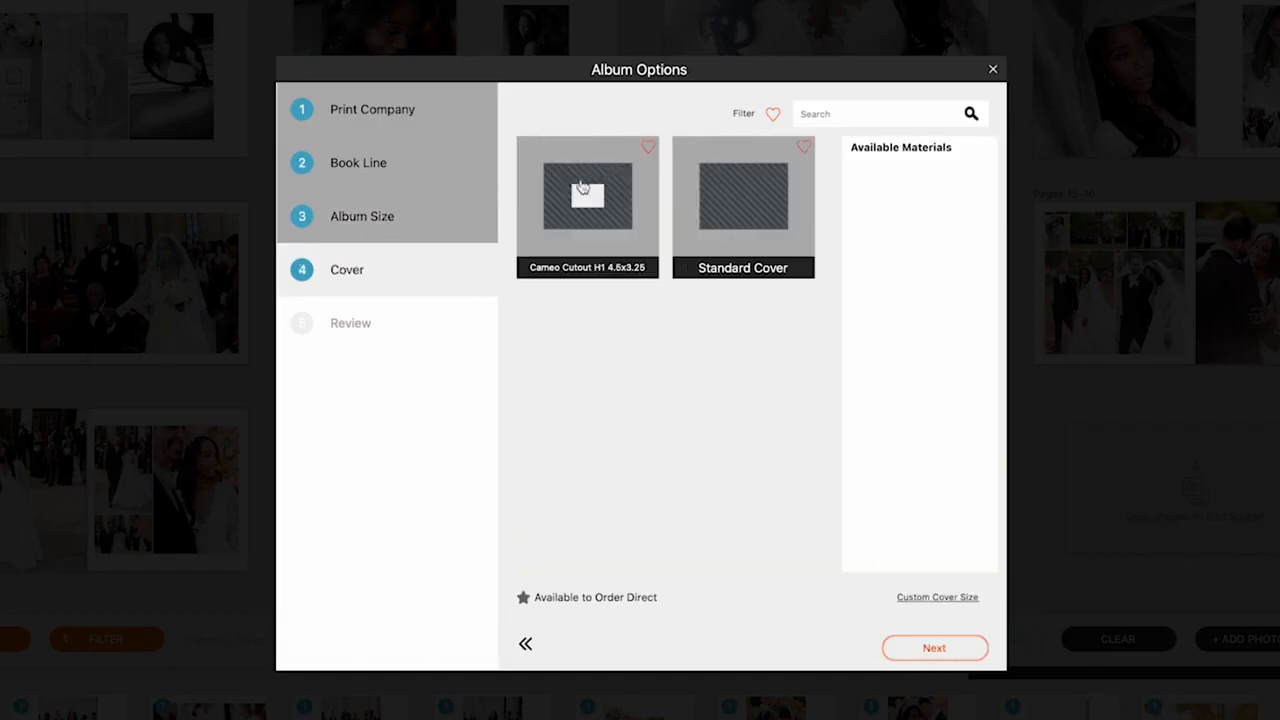
- Choose the Cameo Cutout H1 4.5x3.25 cover and save the album changes
{"action": "left_click", "coordinate": [593, 207]}
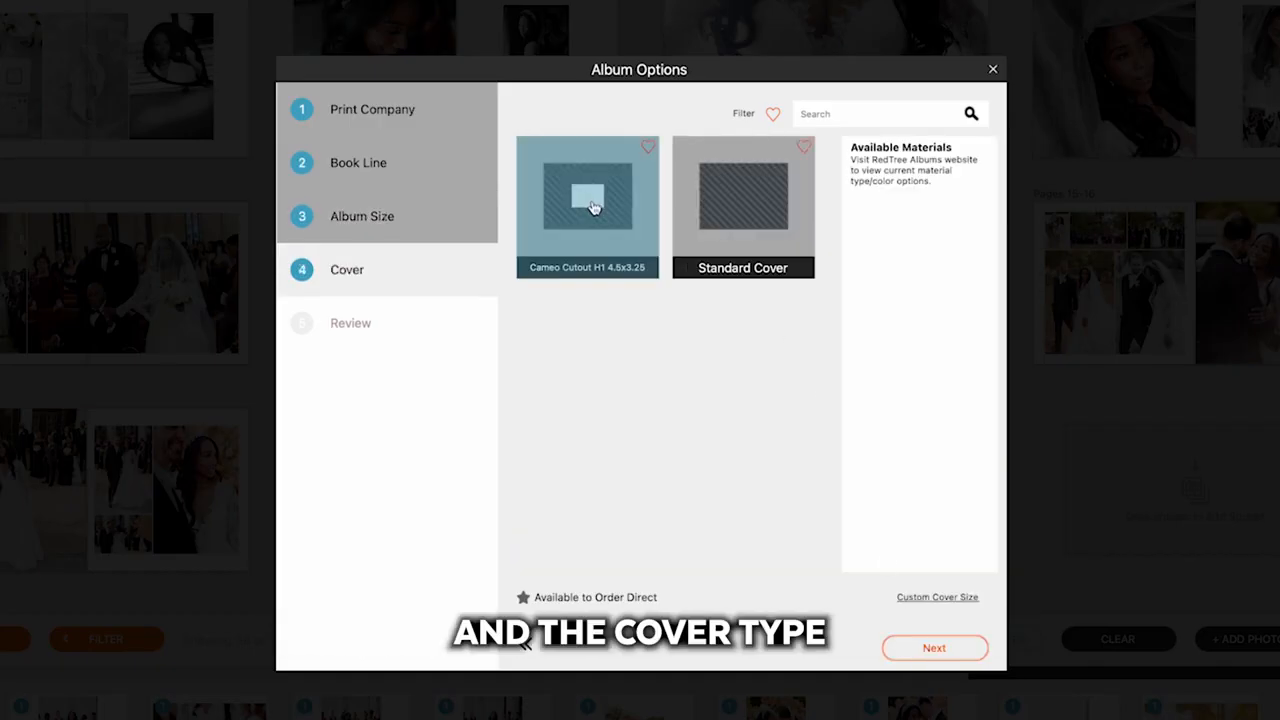
{"action": "left_click", "coordinate": [917, 652]}
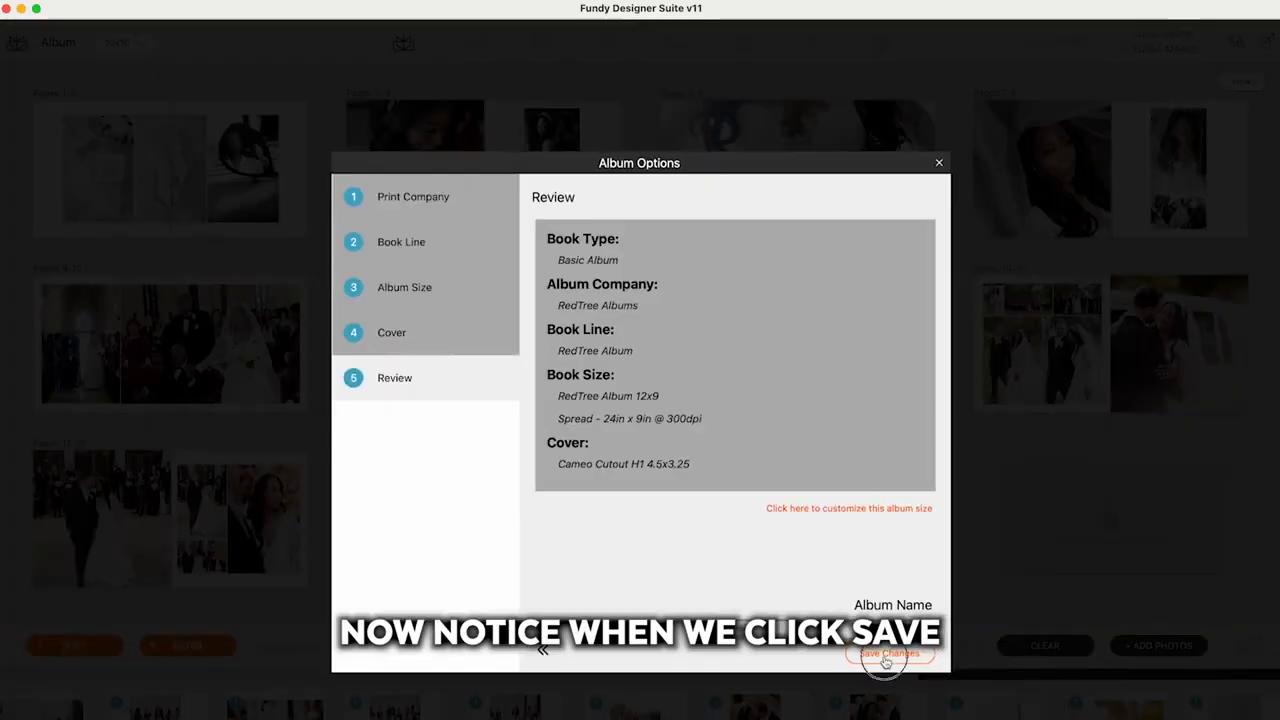
{"action": "left_click", "coordinate": [932, 649]}
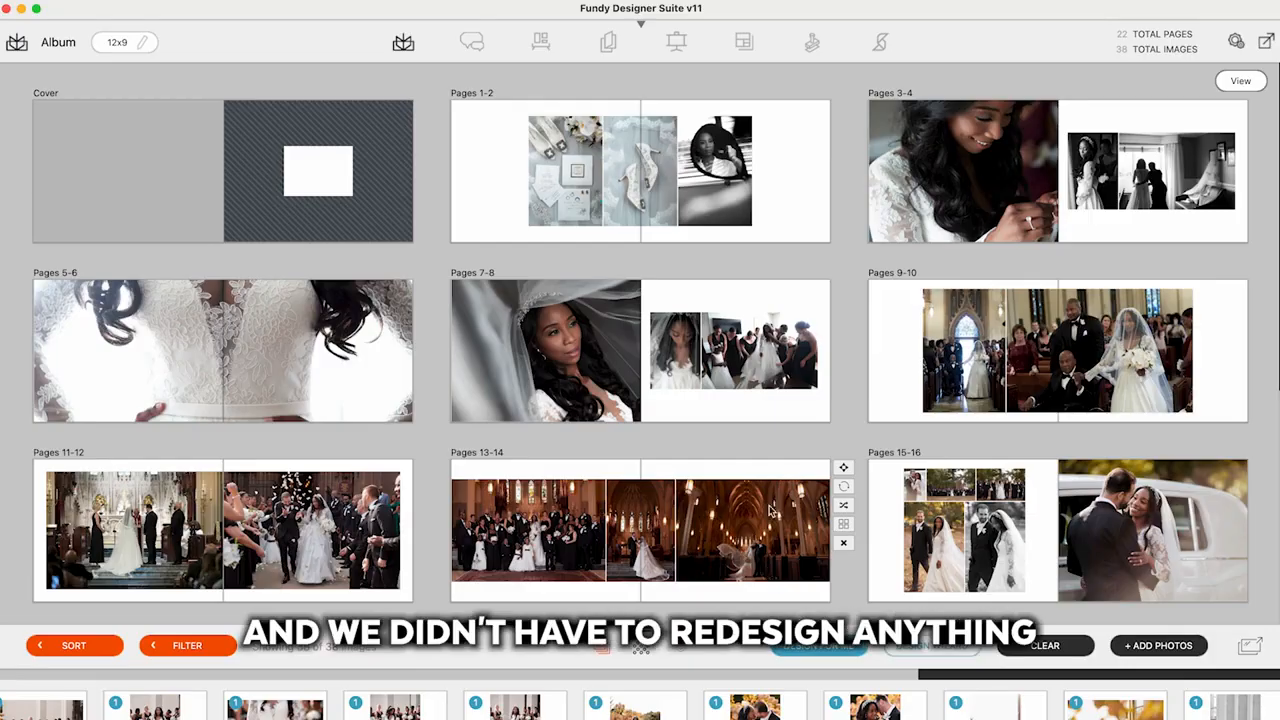
- Move the photo of the couple beside the white car from pages 15-16 into the cover's cameo cutout
{"action": "scroll", "coordinate": [832, 478], "scroll_direction": "down", "scroll_amount": 1}
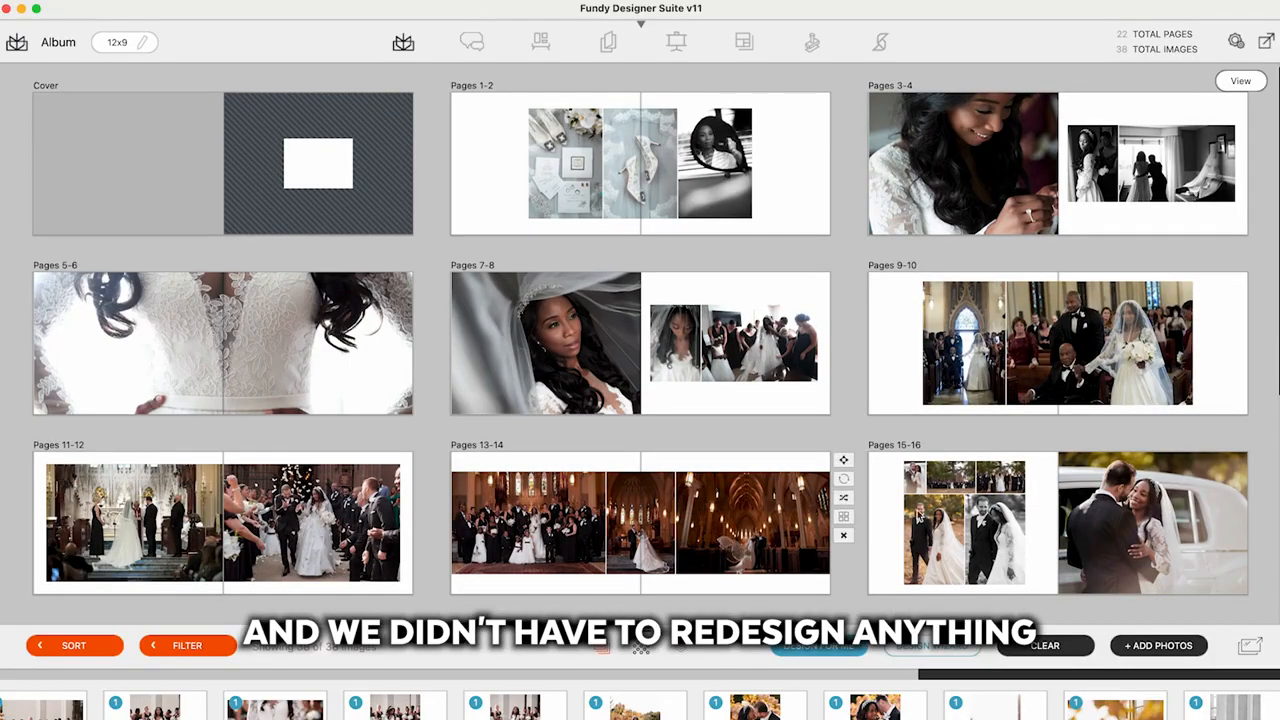
{"action": "left_click_drag", "start_coordinate": [1180, 538], "coordinate": [312, 165]}
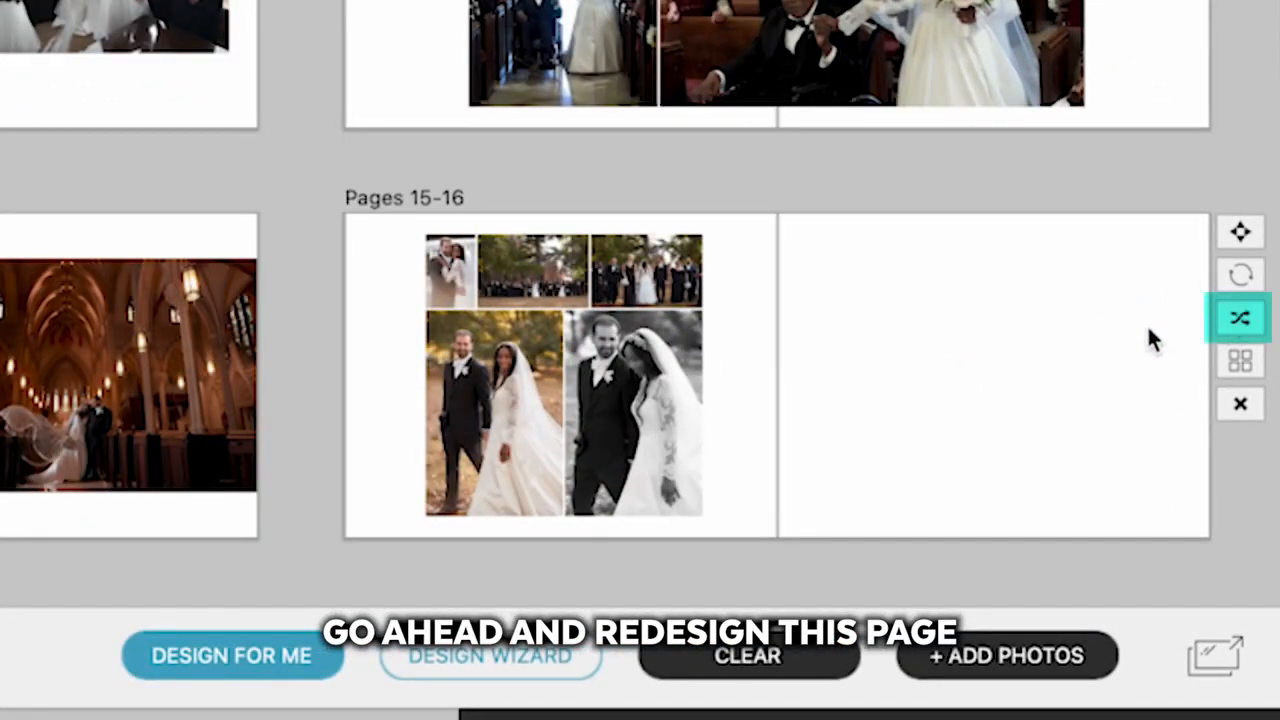
- Redesign pages 15-16 with the layout that has one large group photo with white margins beside four small photos
{"action": "left_click", "coordinate": [1250, 329]}
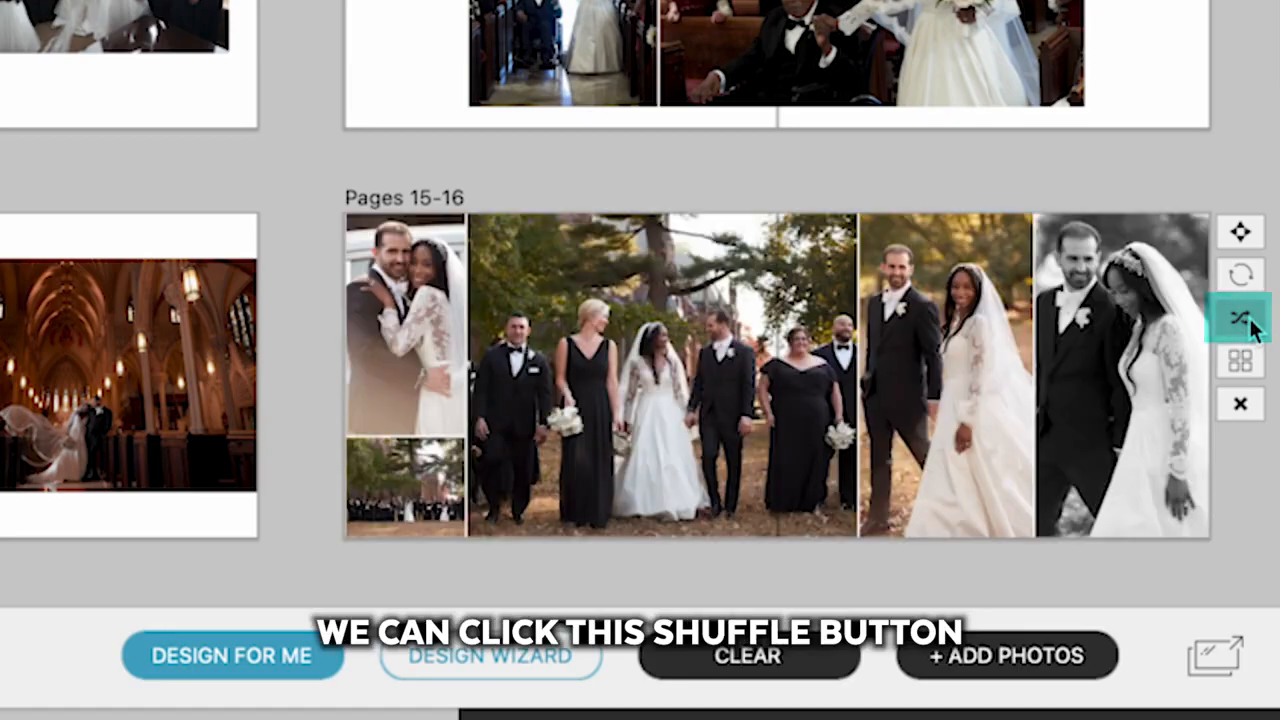
{"action": "left_click", "coordinate": [1250, 329]}
{"action": "left_click", "coordinate": [1248, 366]}
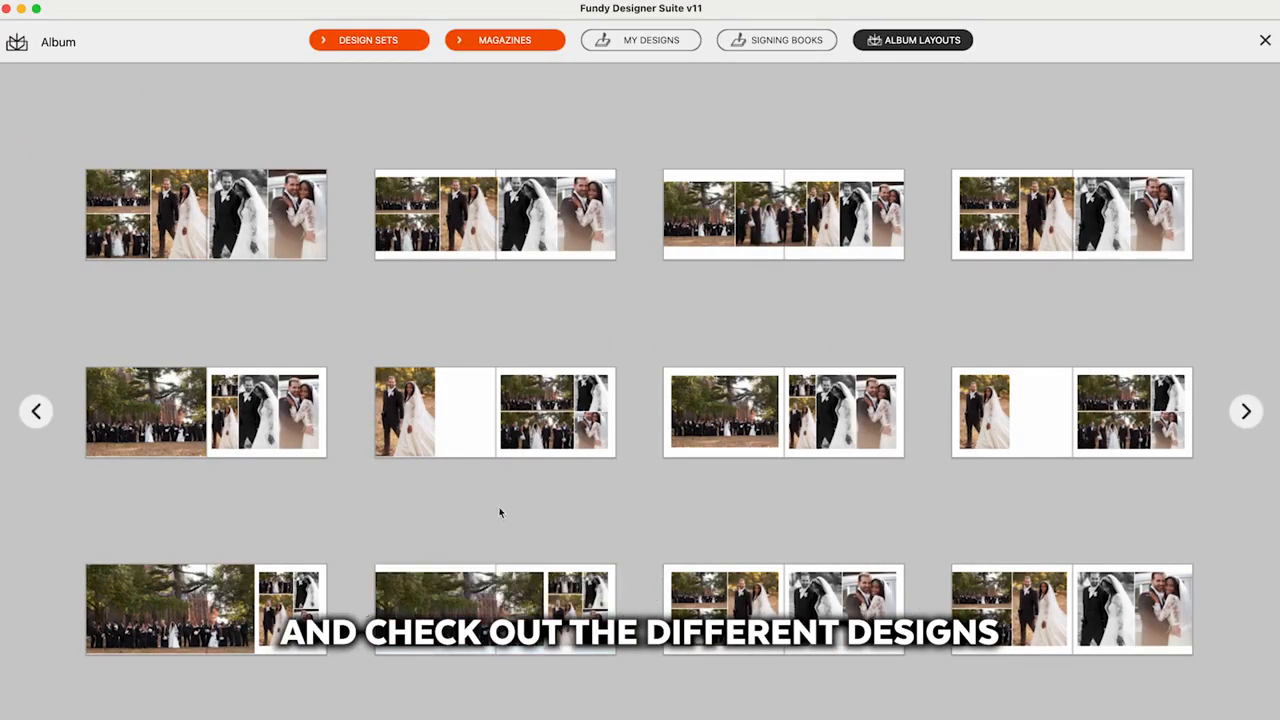
{"action": "mouse_move", "coordinate": [396, 614]}
{"action": "left_click", "coordinate": [494, 609]}
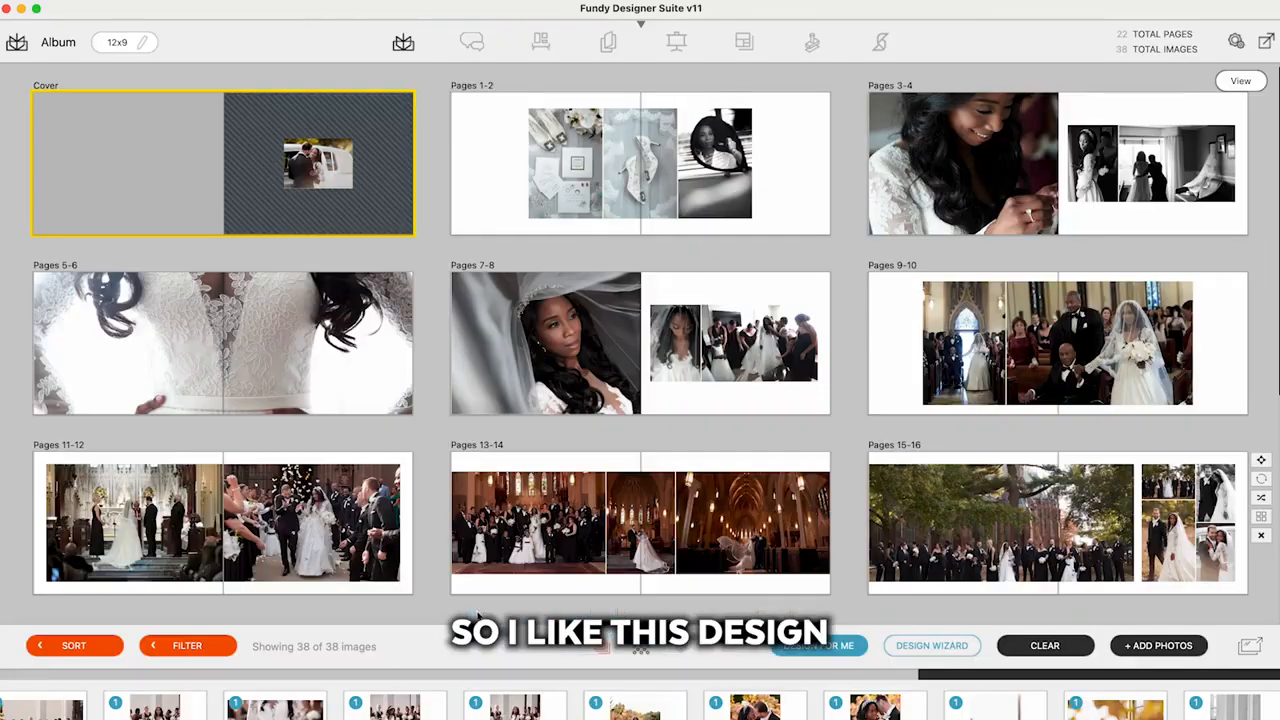
- Open the pages 15-16 spread for editing and narrow the large group photo from its inner edge, keeping it past the center line
{"action": "scroll", "coordinate": [727, 494], "scroll_direction": "down", "scroll_amount": 1}
{"action": "left_click", "coordinate": [981, 472]}
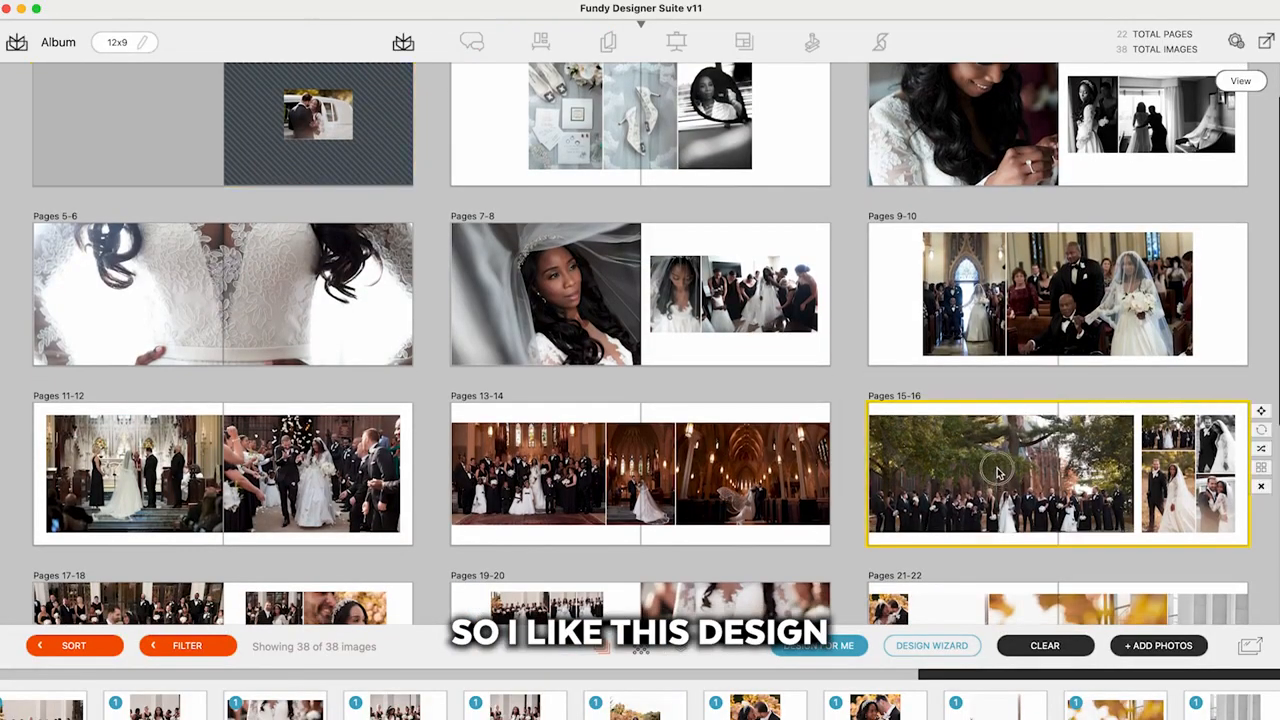
{"action": "double_click", "coordinate": [980, 474]}
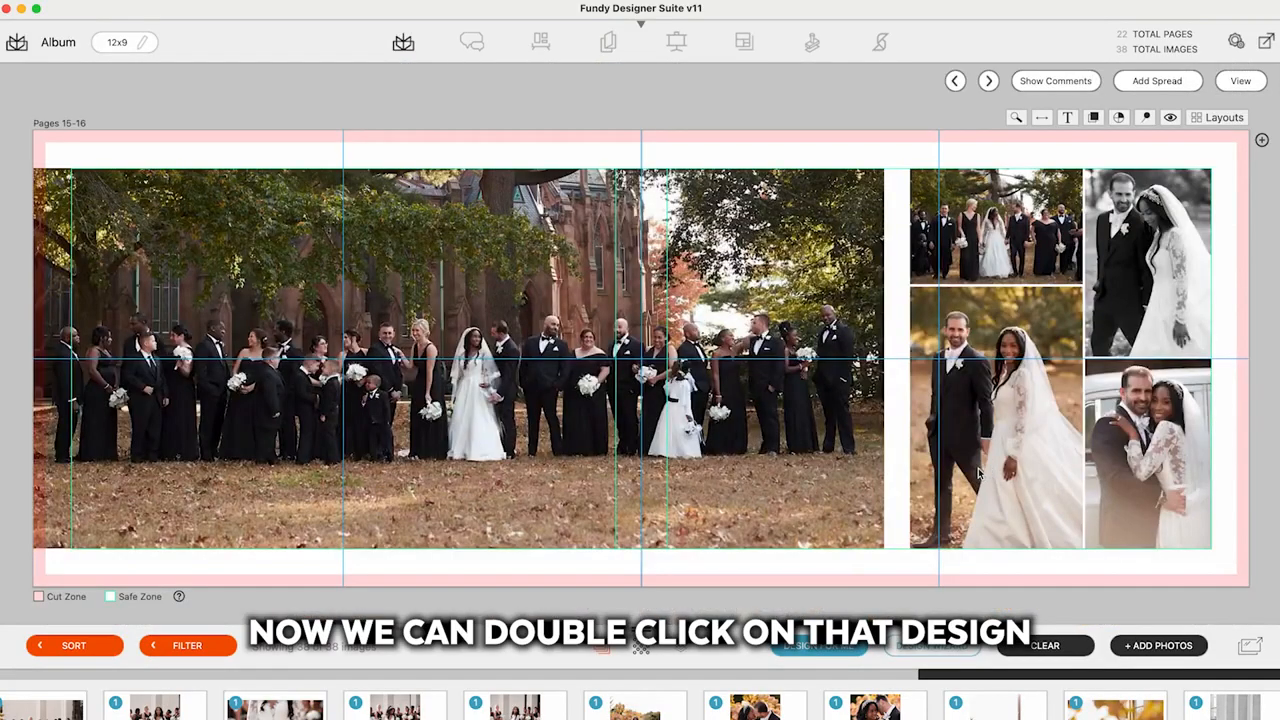
{"action": "left_click", "coordinate": [765, 390]}
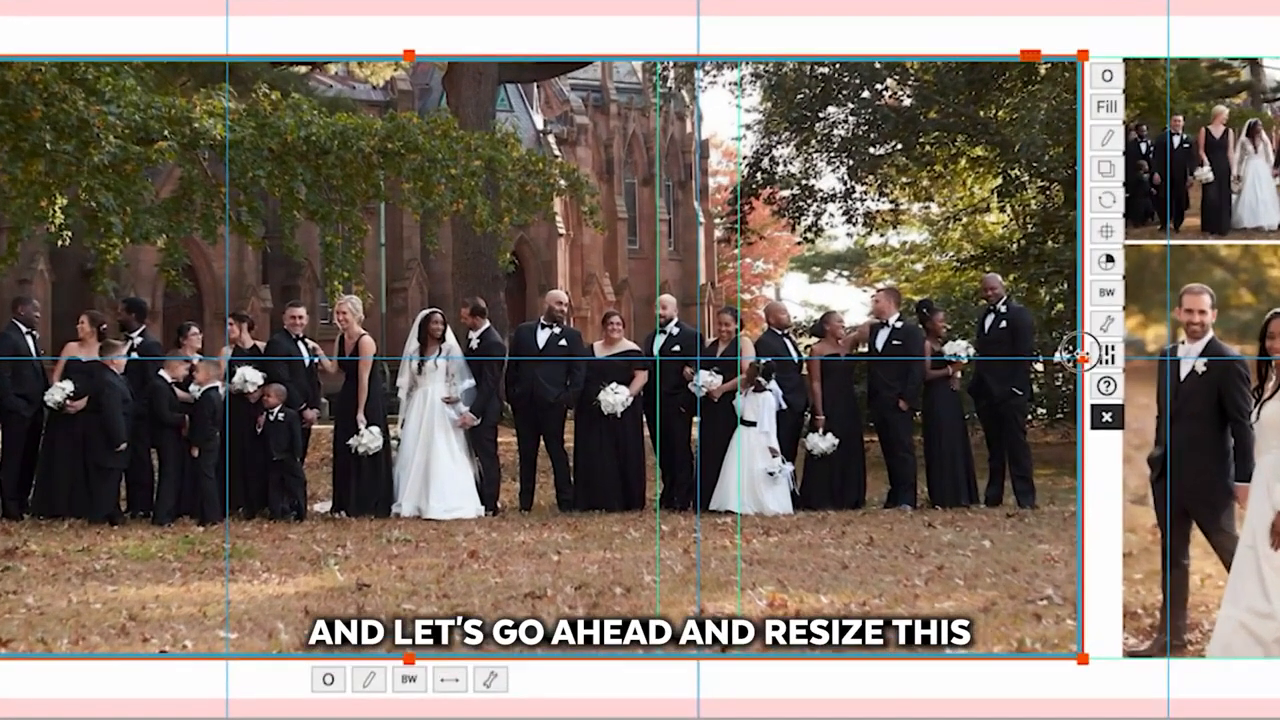
{"action": "left_click_drag", "start_coordinate": [884, 358], "coordinate": [817, 353]}
{"action": "left_click_drag", "start_coordinate": [975, 350], "coordinate": [885, 348]}
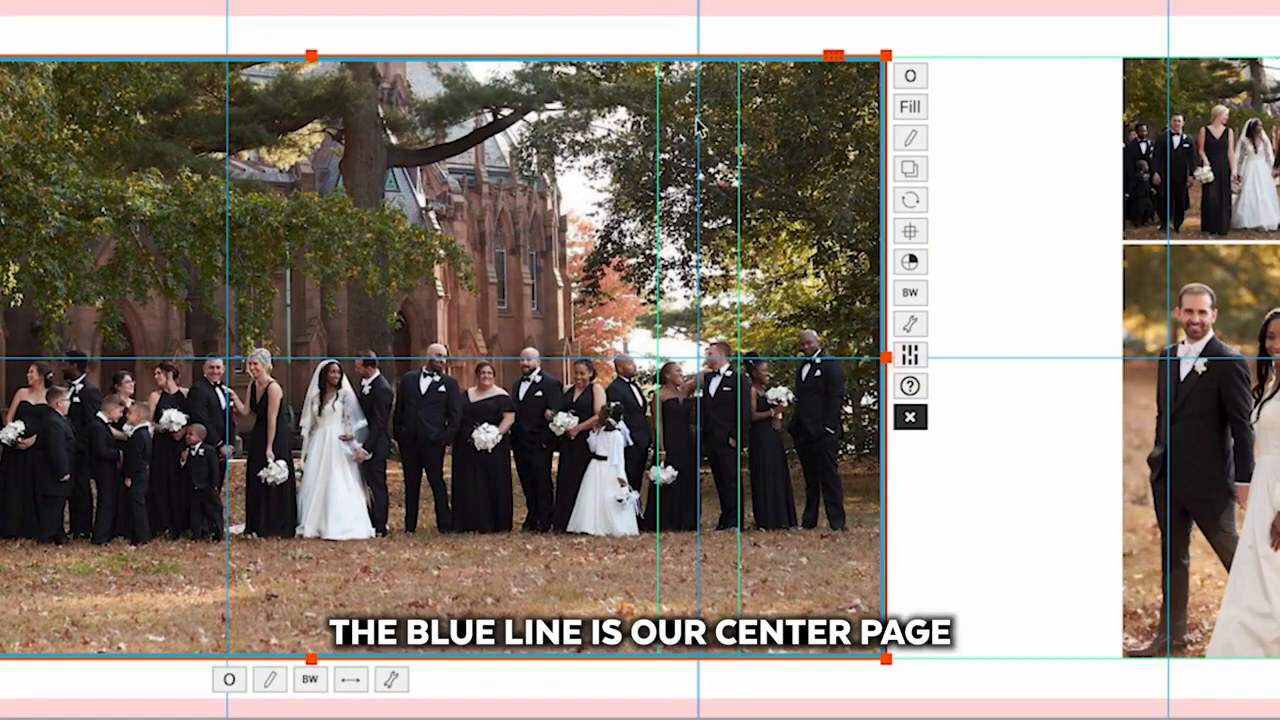
- Widen the four-photo block to meet the large group photo and adjust the crops and divider so the couple's faces show fully
{"action": "left_click", "coordinate": [1126, 358]}
{"action": "left_click_drag", "start_coordinate": [909, 358], "coordinate": [763, 368]}
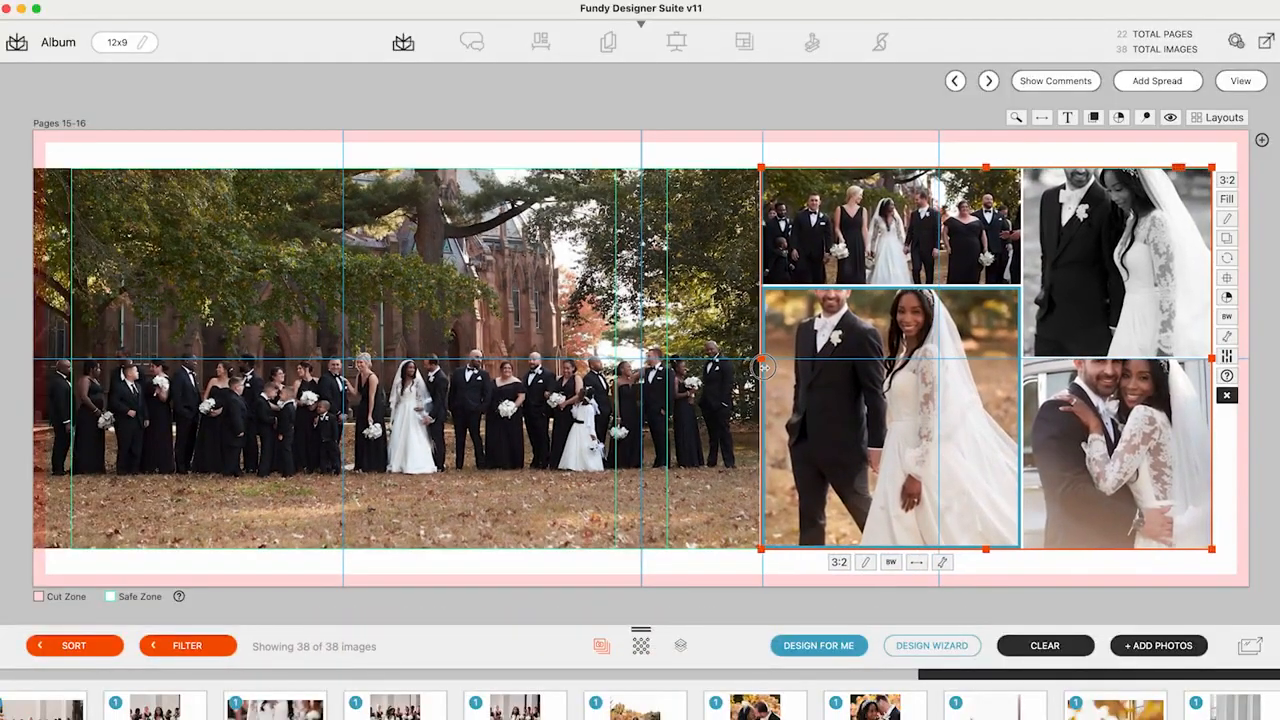
{"action": "left_click_drag", "start_coordinate": [834, 316], "coordinate": [836, 364]}
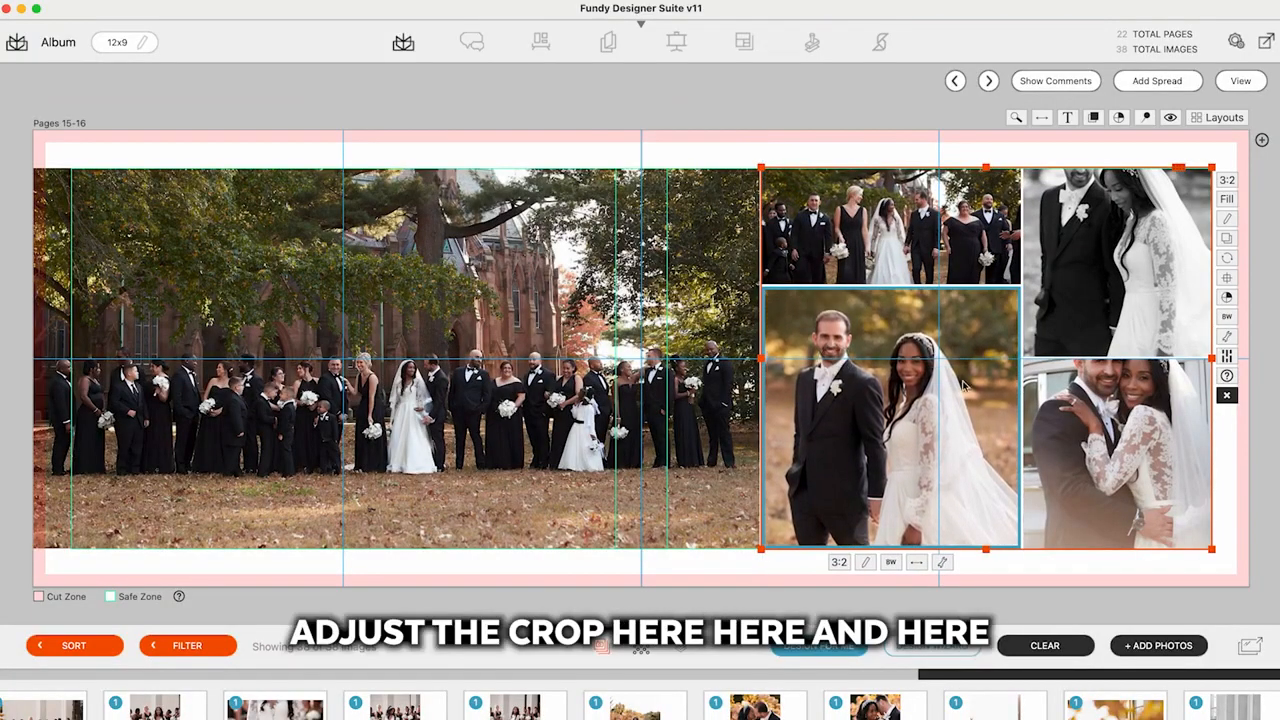
{"action": "left_click_drag", "start_coordinate": [1086, 386], "coordinate": [1084, 429]}
{"action": "left_click_drag", "start_coordinate": [1081, 170], "coordinate": [1056, 293]}
{"action": "mouse_move", "coordinate": [1120, 360]}
{"action": "left_mouse_down"}
{"action": "mouse_move", "coordinate": [1120, 276]}
{"action": "mouse_move", "coordinate": [1126, 374]}
{"action": "left_mouse_up"}
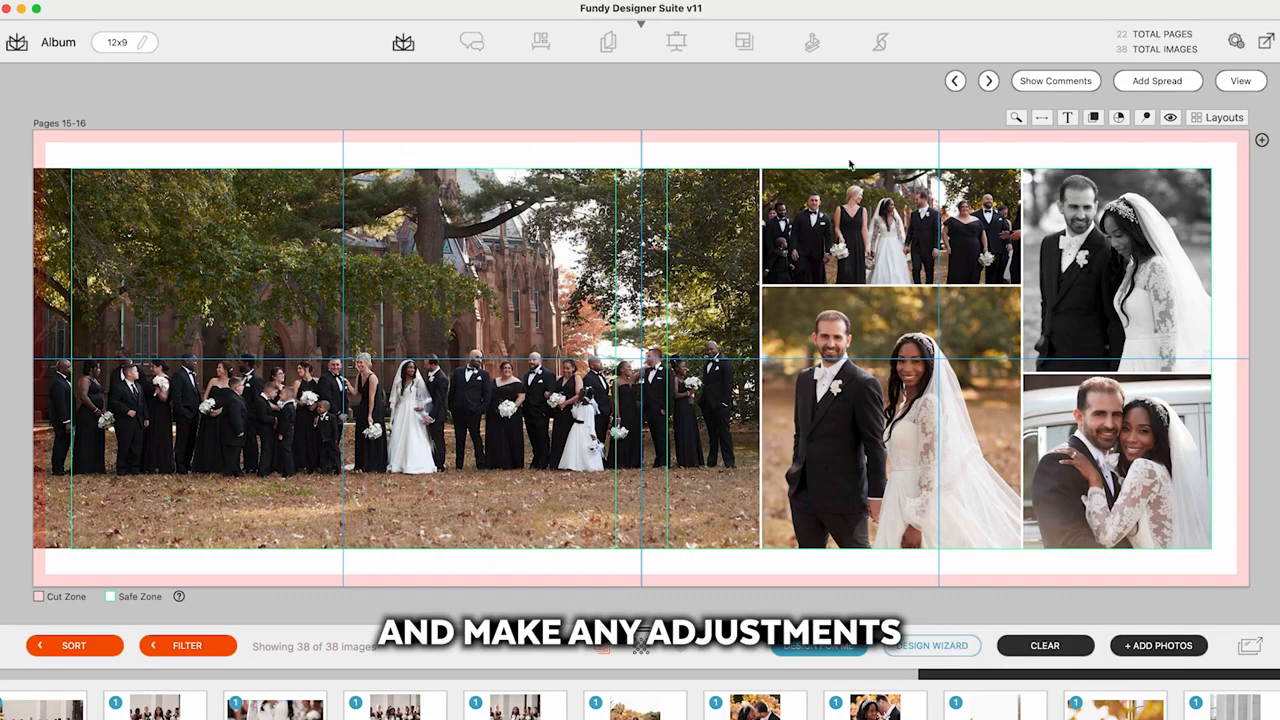
- Return to the overview of all spreads and review the album design
{"action": "left_click", "coordinate": [1240, 80]}
{"action": "scroll", "coordinate": [675, 231], "scroll_direction": "down", "scroll_amount": 3}
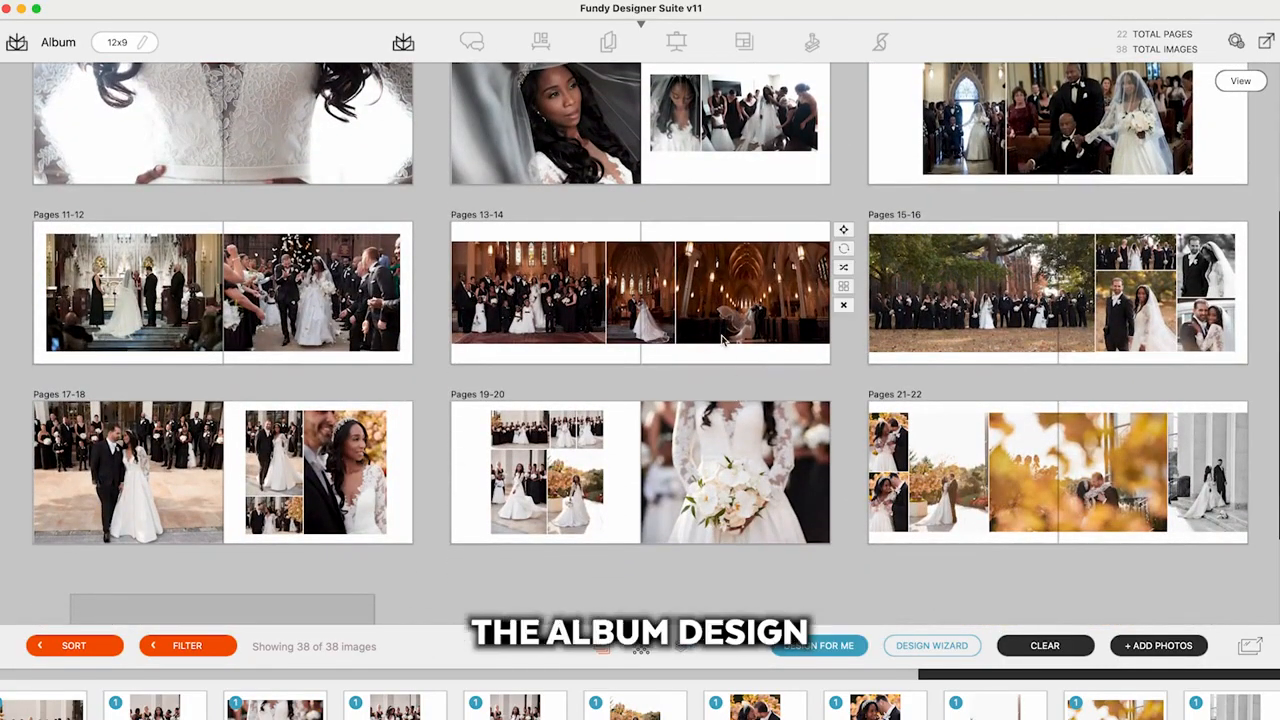
- Go back to the start of the album overview and open the export options
{"action": "scroll", "coordinate": [675, 231], "scroll_direction": "up", "scroll_amount": 3}
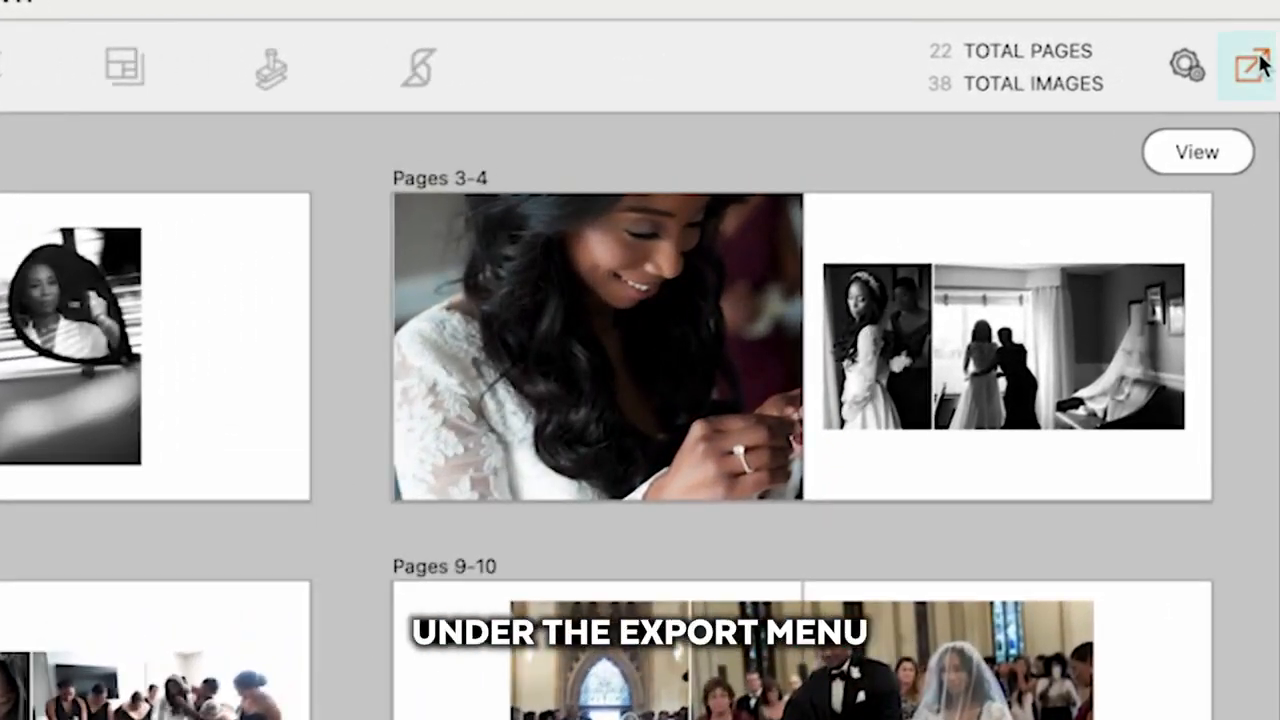
{"action": "left_click", "coordinate": [1268, 41]}
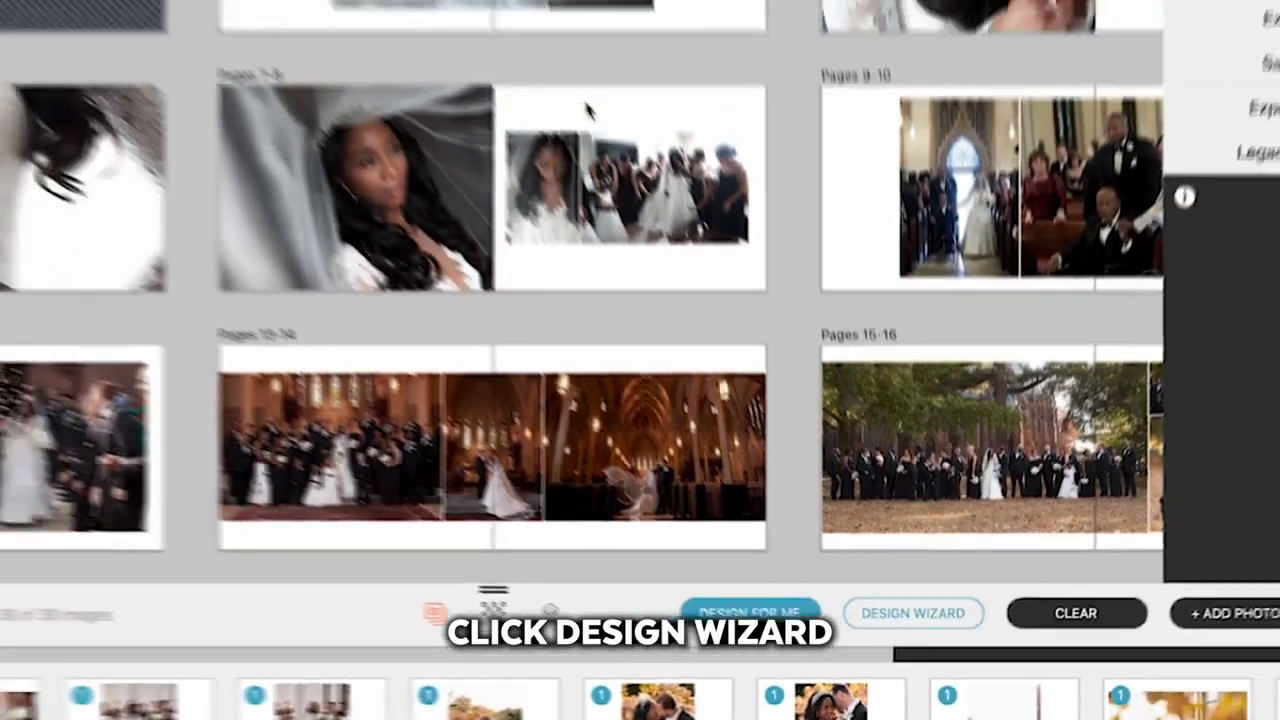
- Assign the current RedTree 12x9 album settings to the Wedding preset in the Design Wizard and check the Design For Me summary
{"action": "left_click", "coordinate": [817, 556]}
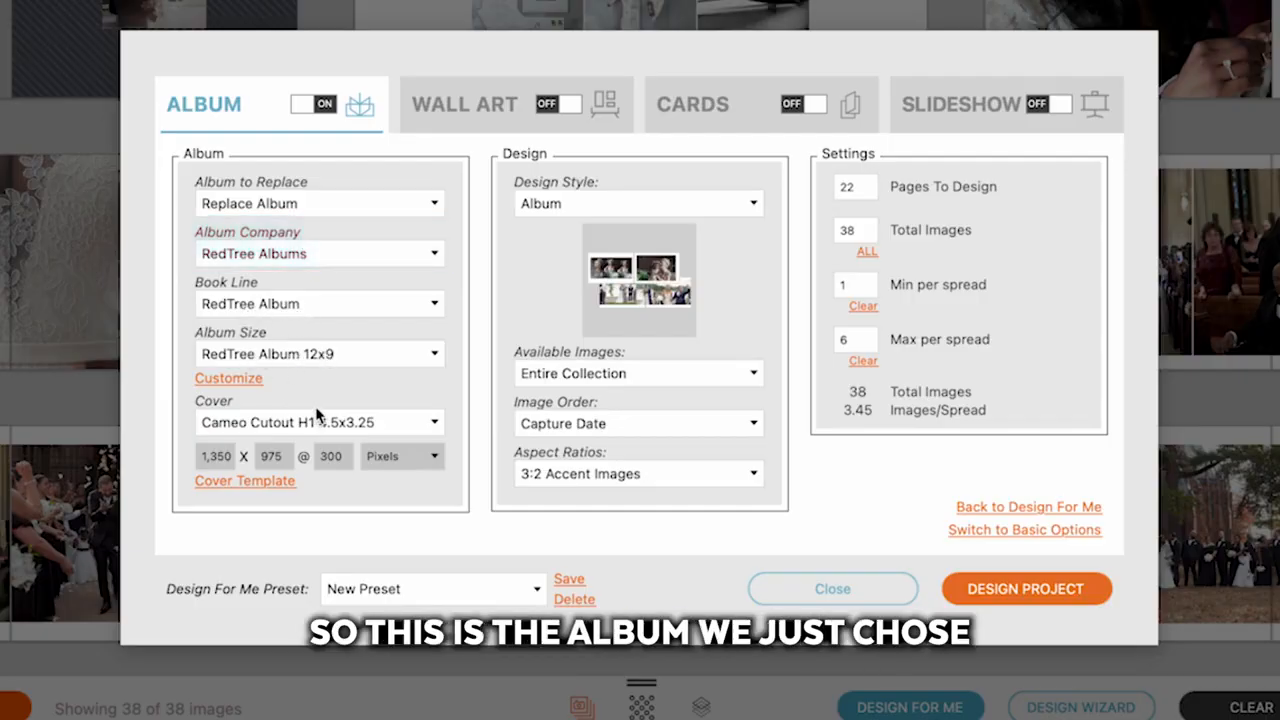
{"action": "left_click", "coordinate": [425, 592]}
{"action": "left_click", "coordinate": [409, 351]}
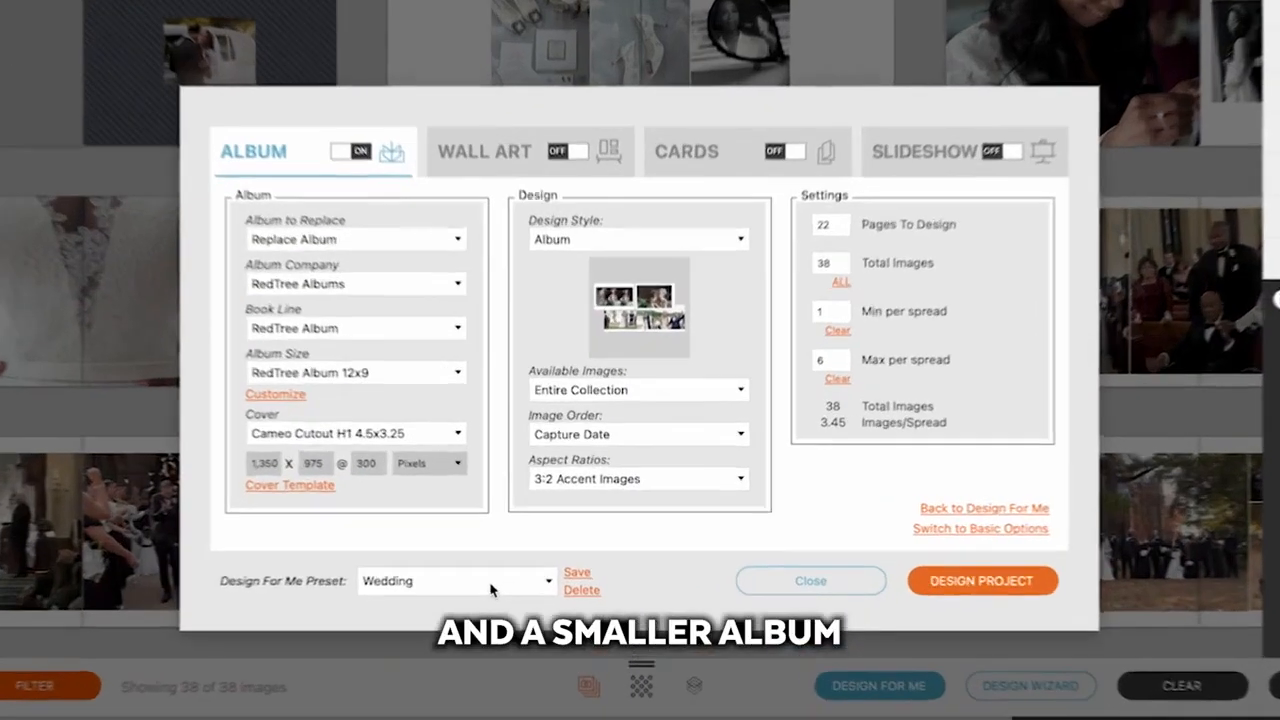
{"action": "left_click", "coordinate": [490, 590]}
{"action": "left_click", "coordinate": [472, 597]}
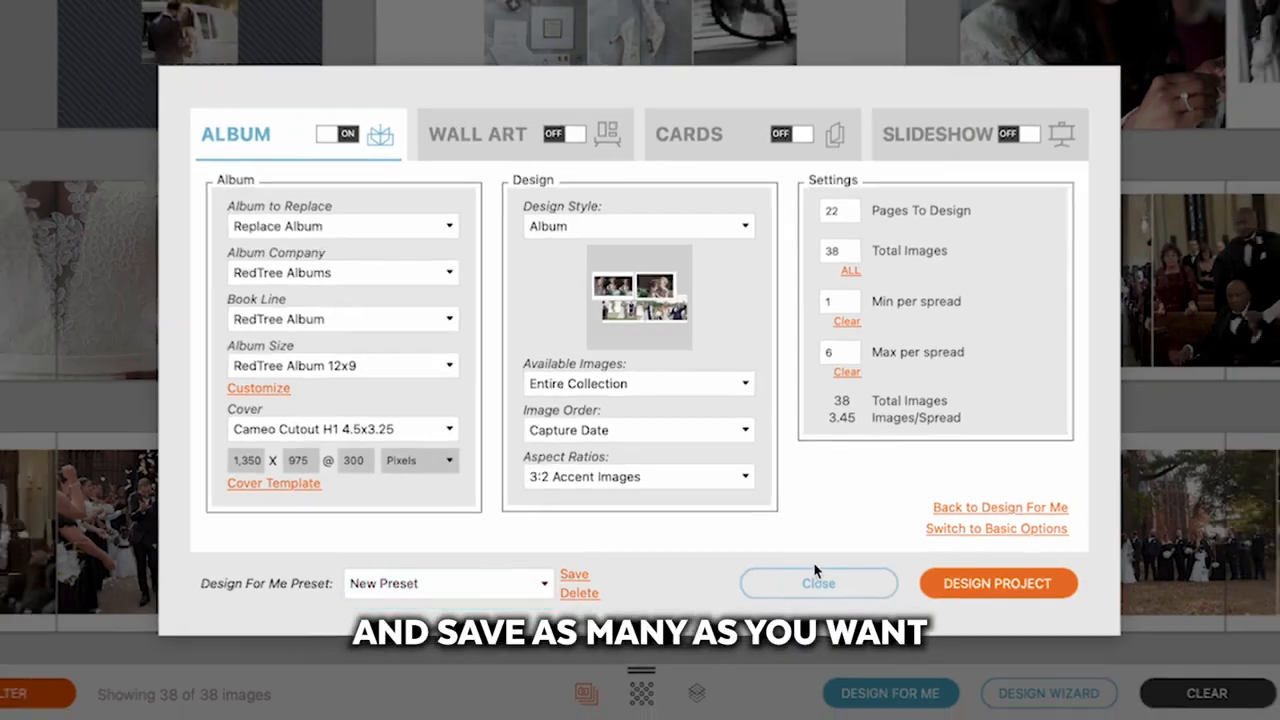
{"action": "left_click", "coordinate": [818, 582]}
{"action": "left_click", "coordinate": [900, 696]}
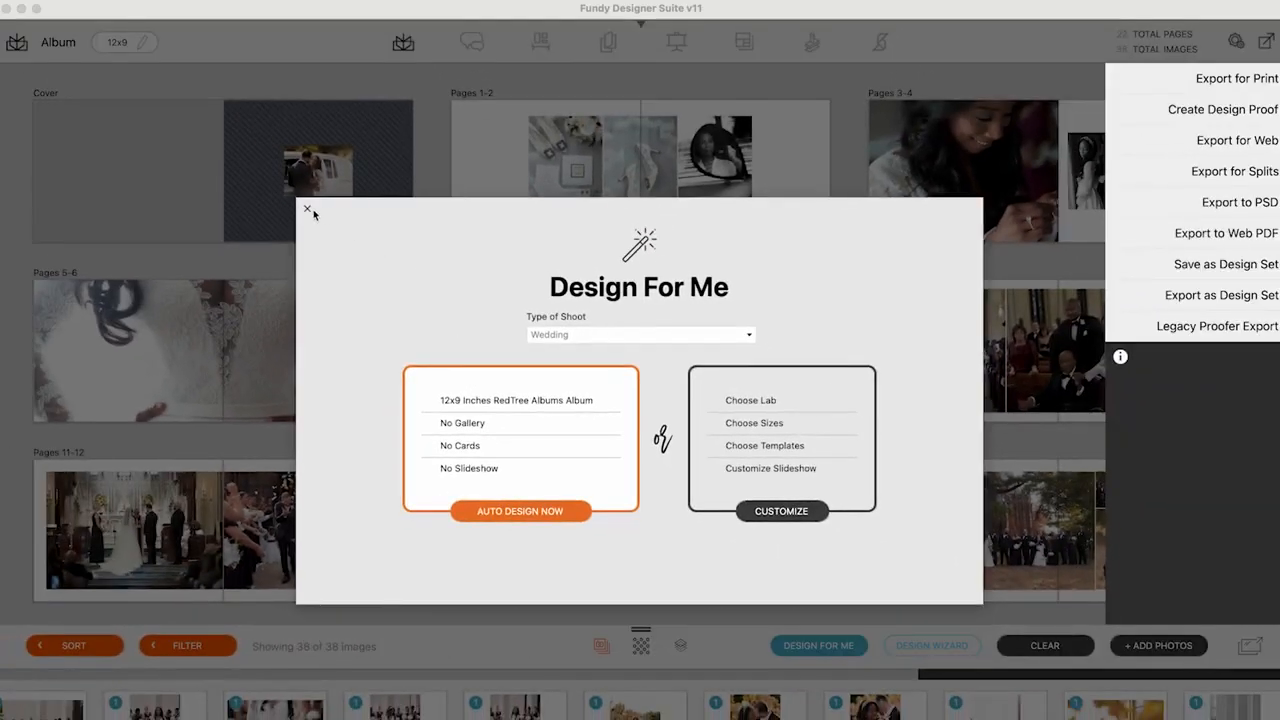
{"action": "left_click", "coordinate": [308, 210]}
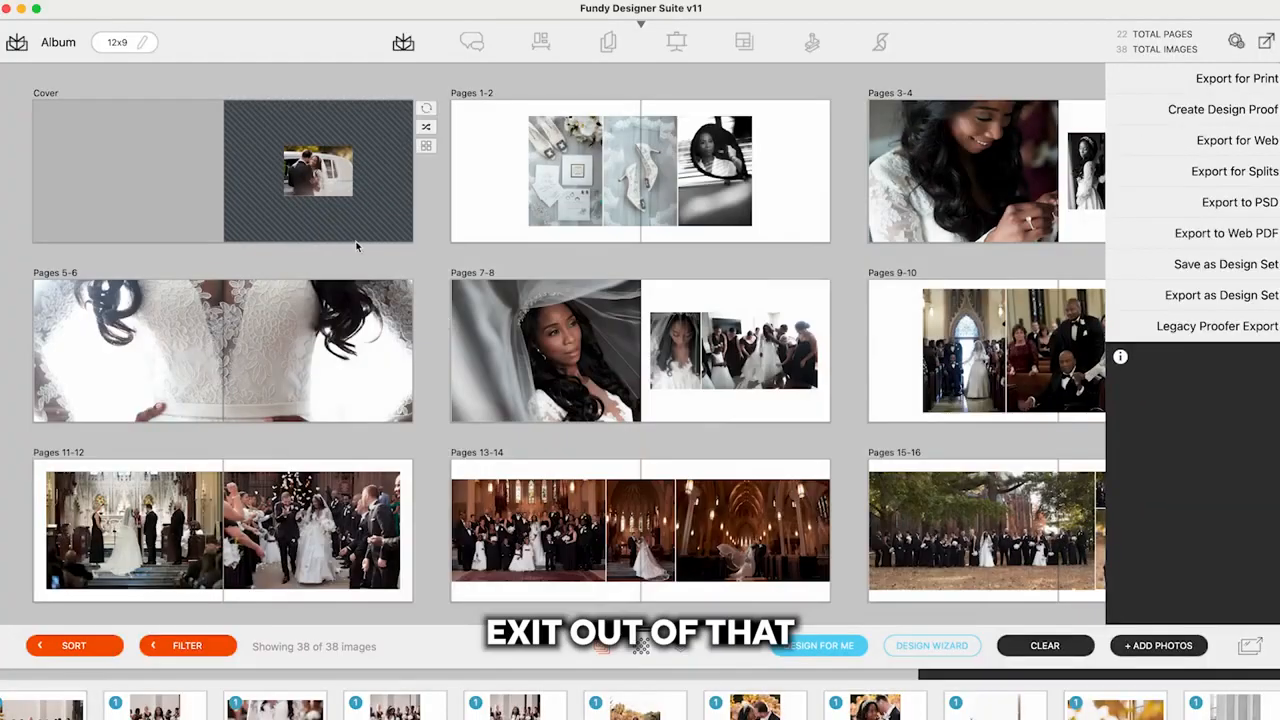
- Reopen the Design Wizard and include wall art in the project with the Designs That Sell design style
{"action": "left_click", "coordinate": [920, 646]}
{"action": "left_click", "coordinate": [583, 247]}
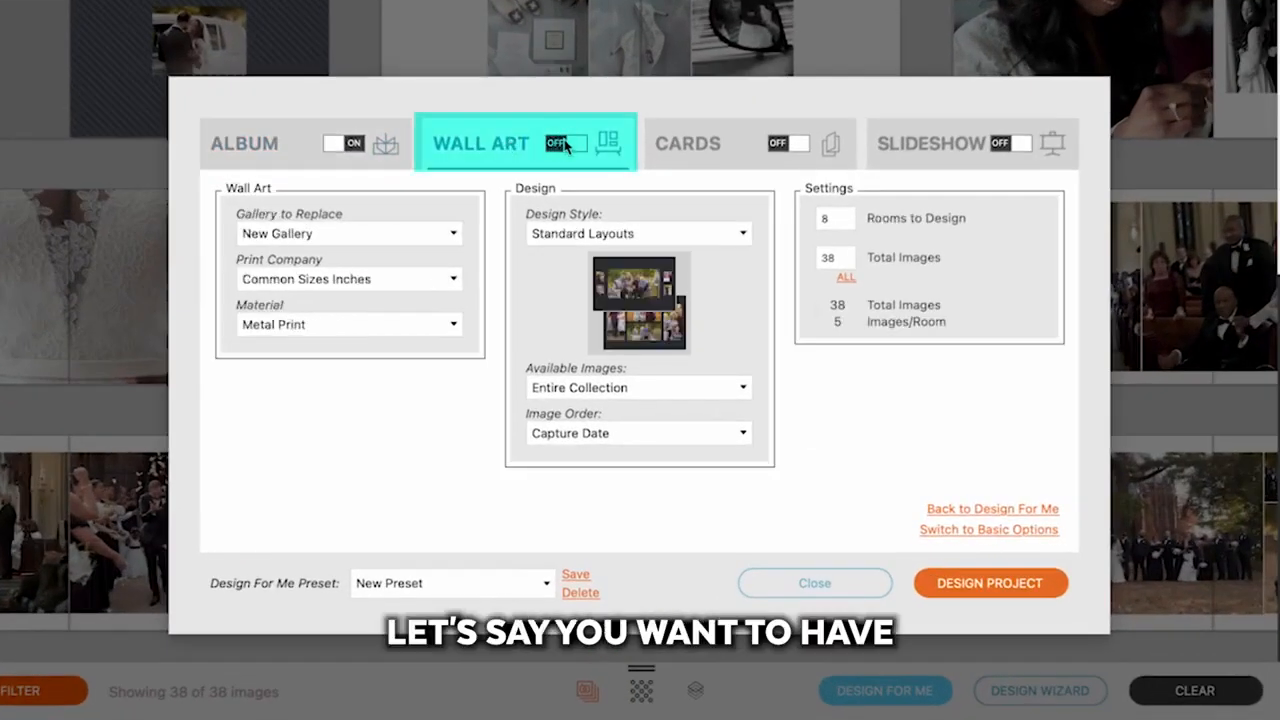
{"action": "left_click", "coordinate": [566, 144]}
{"action": "left_click", "coordinate": [615, 230]}
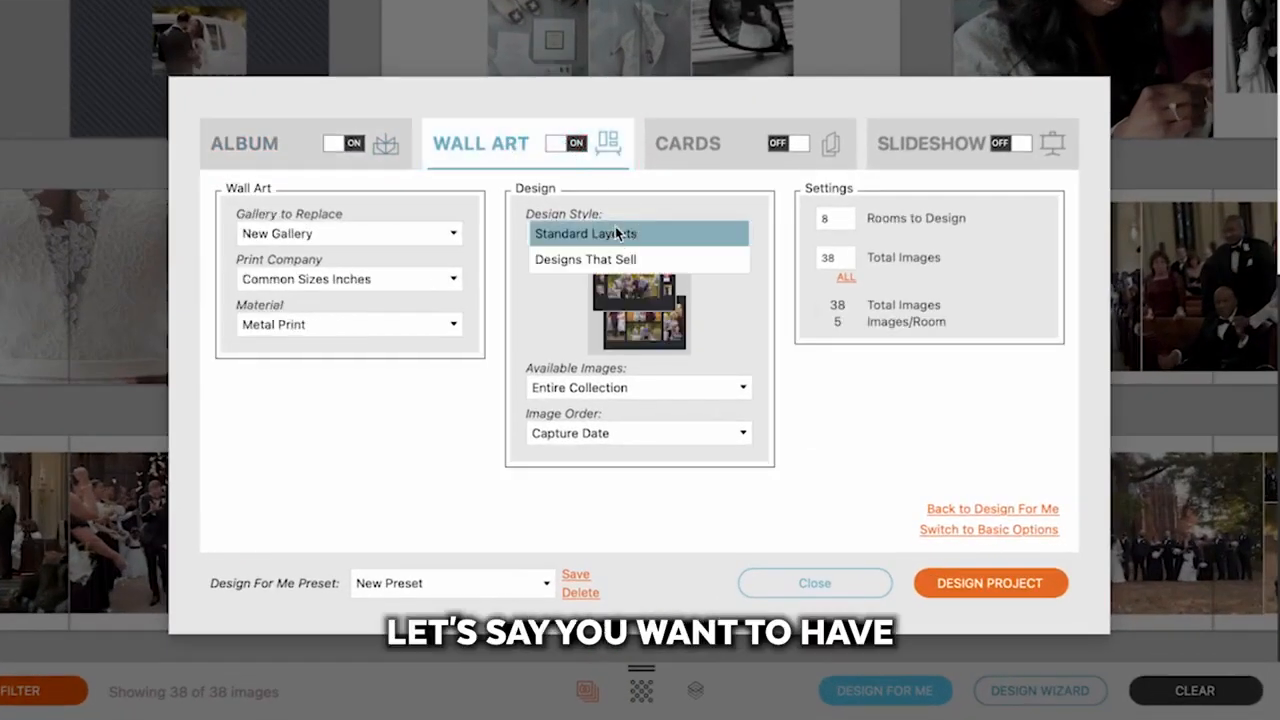
{"action": "left_click", "coordinate": [624, 258]}
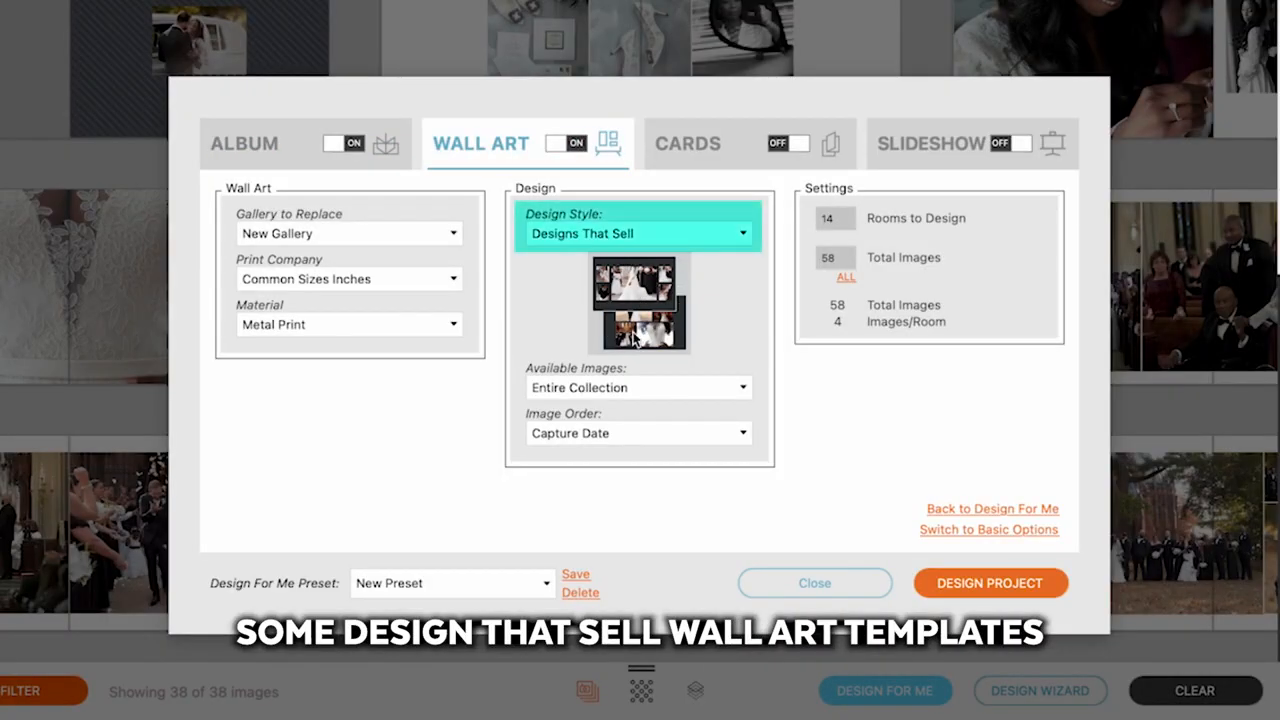
- Include Thank You cards and a slideshow based on the Wedding Album IPS Slideshow template
{"action": "left_click", "coordinate": [695, 148]}
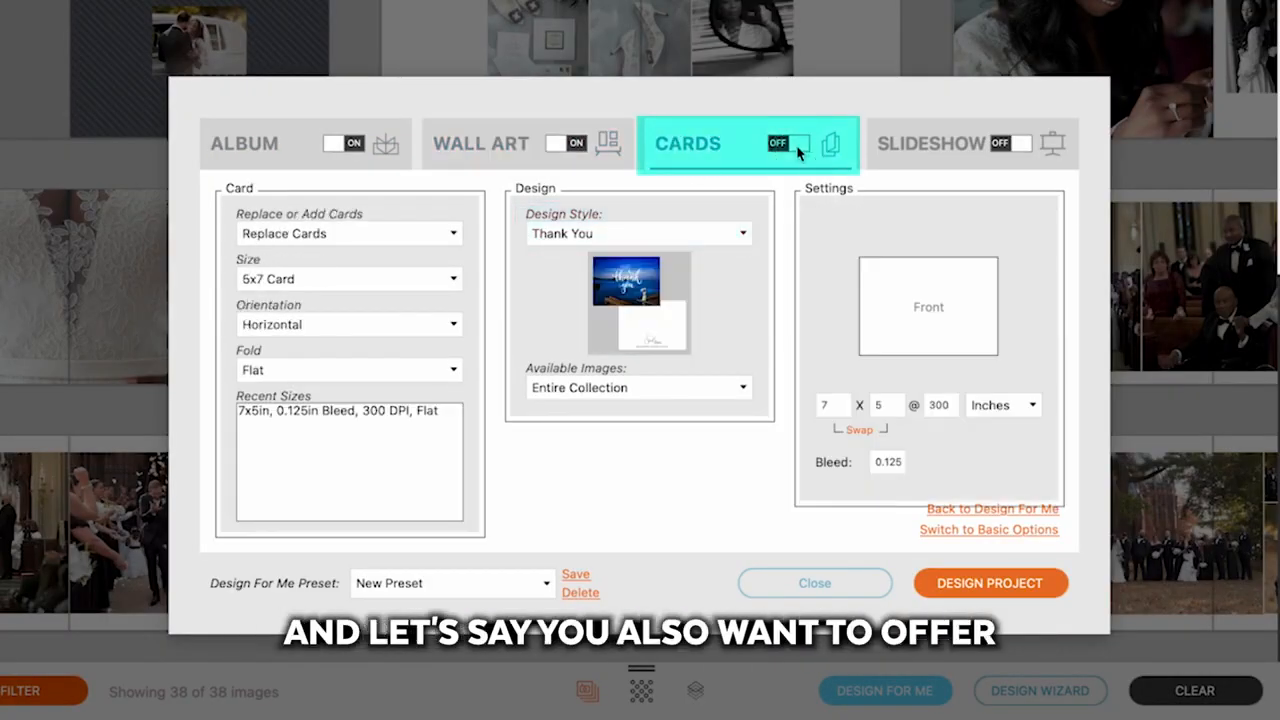
{"action": "left_click", "coordinate": [798, 146]}
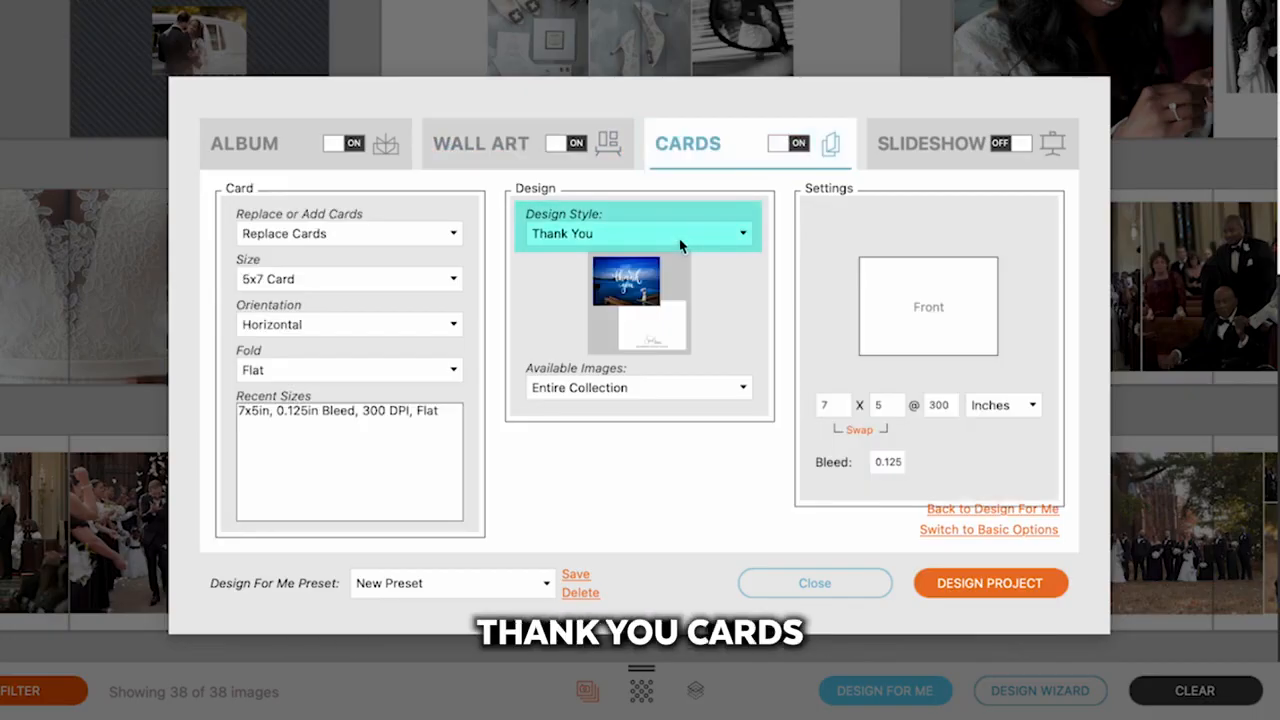
{"action": "left_click", "coordinate": [910, 155]}
{"action": "left_click", "coordinate": [1000, 146]}
{"action": "left_click", "coordinate": [577, 233]}
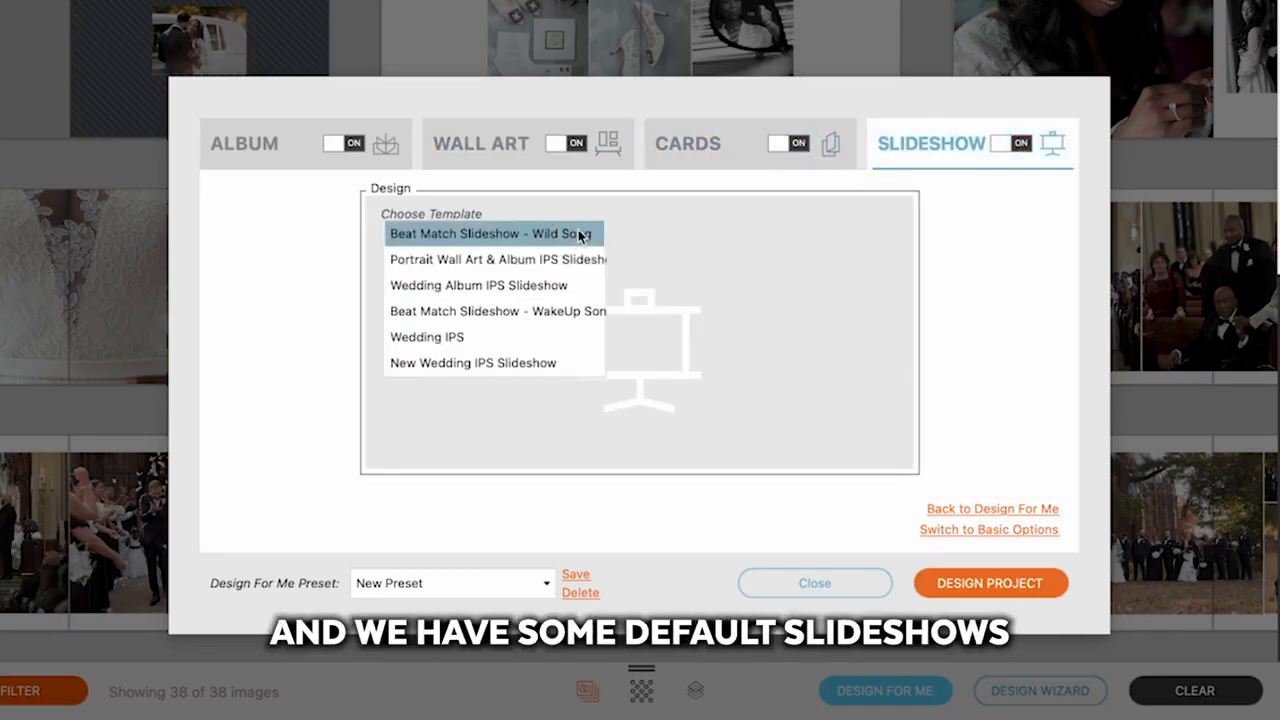
{"action": "left_click", "coordinate": [551, 286]}
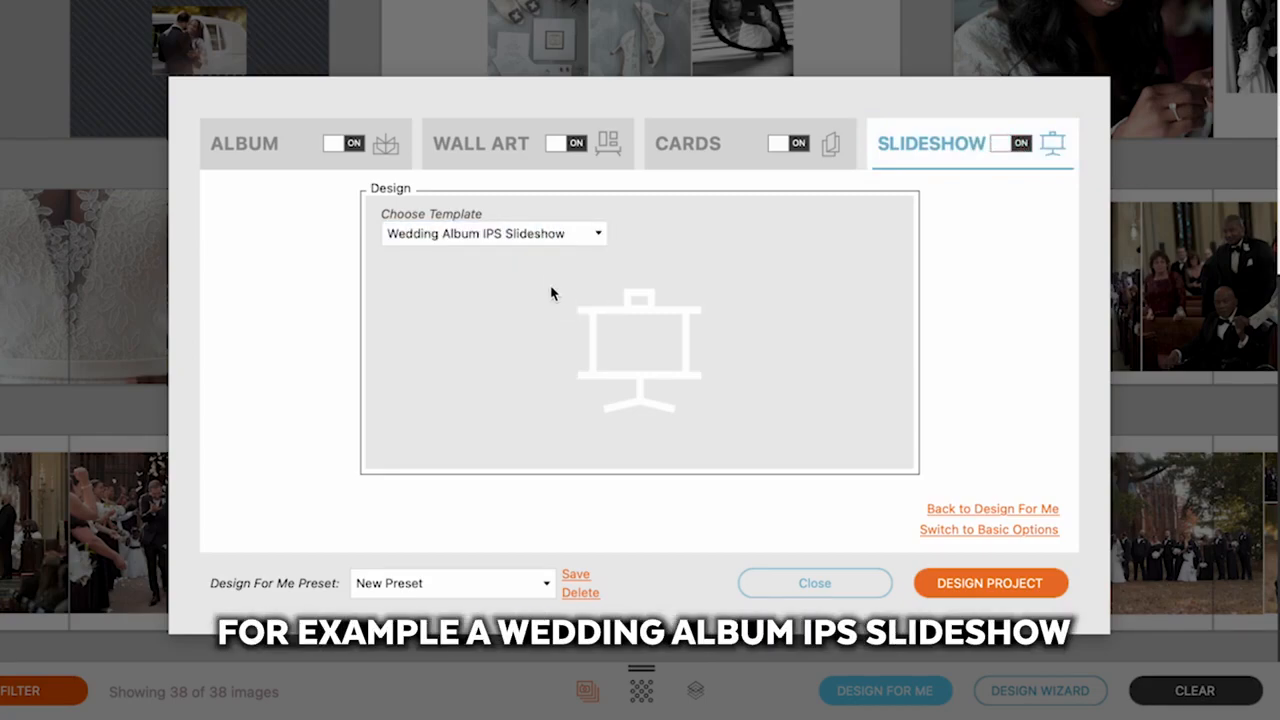
- Assign the combined product settings to the Wedding preset, close the wizard and reopen Design For Me to check its product list
{"action": "left_click", "coordinate": [441, 582]}
{"action": "left_click", "coordinate": [432, 368]}
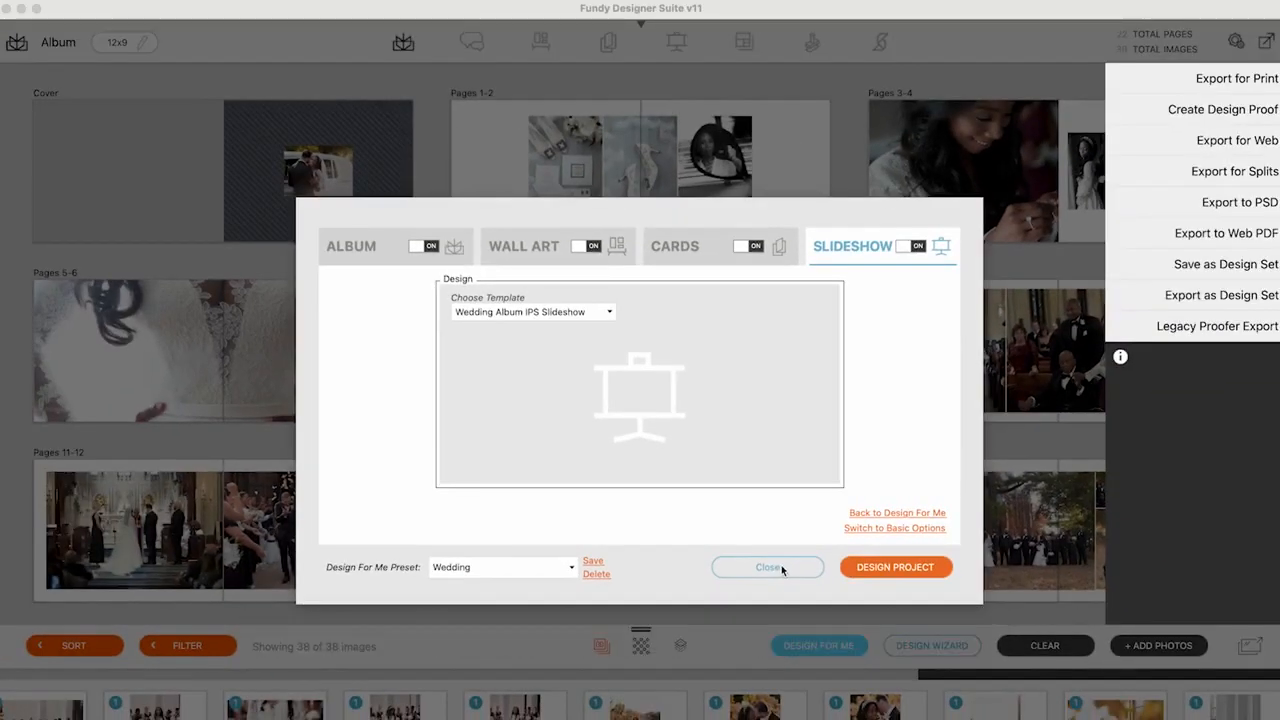
{"action": "left_click", "coordinate": [822, 584]}
{"action": "left_click", "coordinate": [819, 648]}
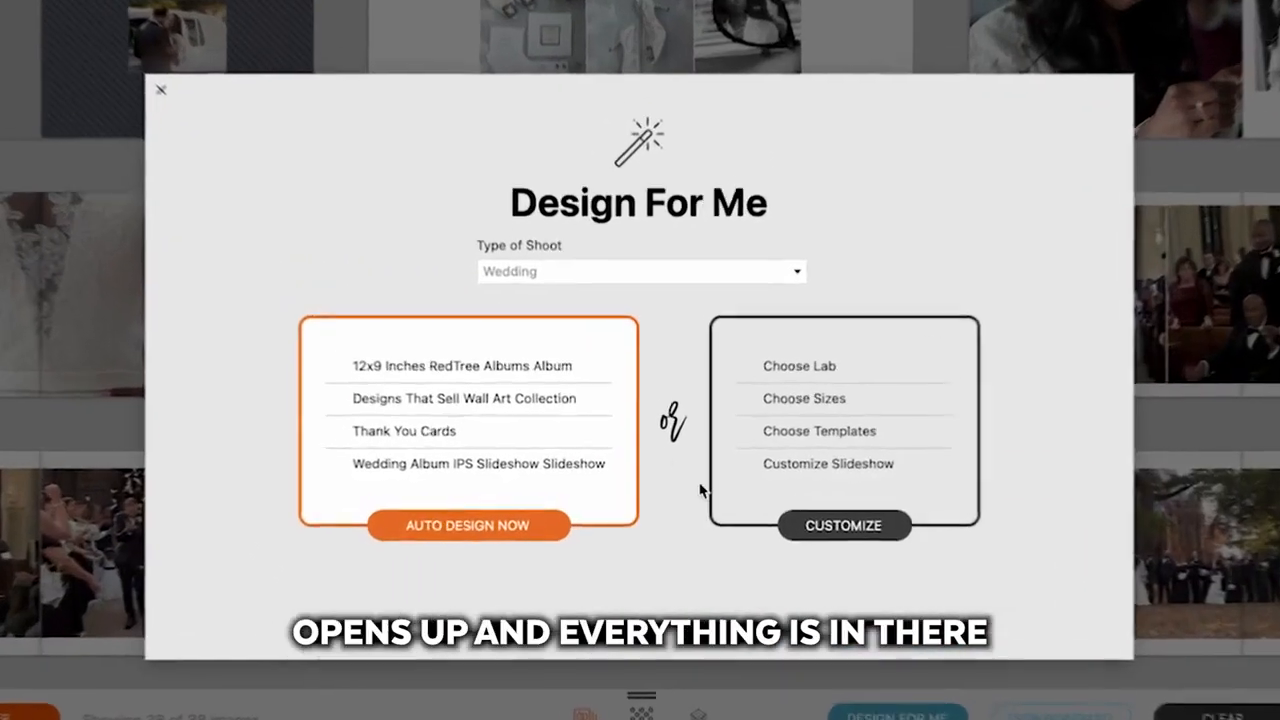